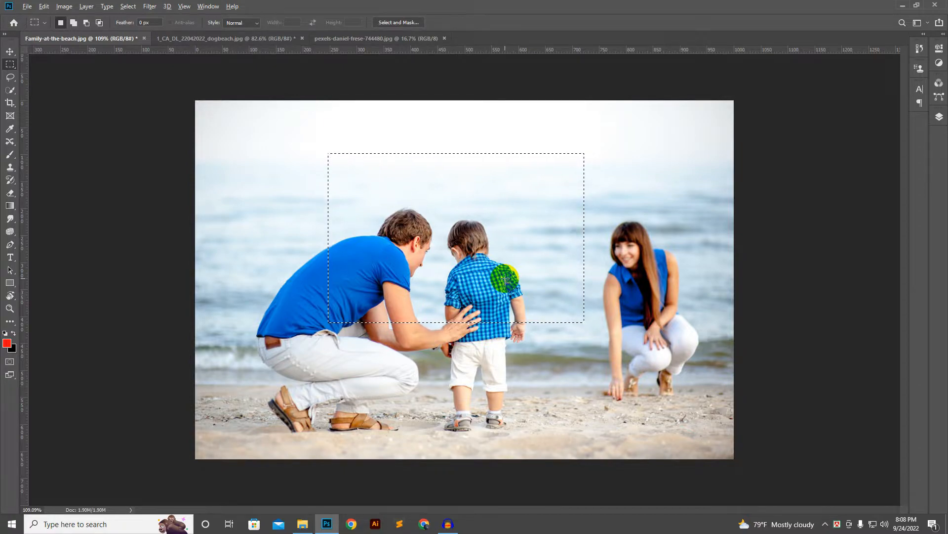
Try filling the rectangular selection with the foreground color and with the background color, undoing each fill.
{"action": "key", "text": "alt+BackSpace"}
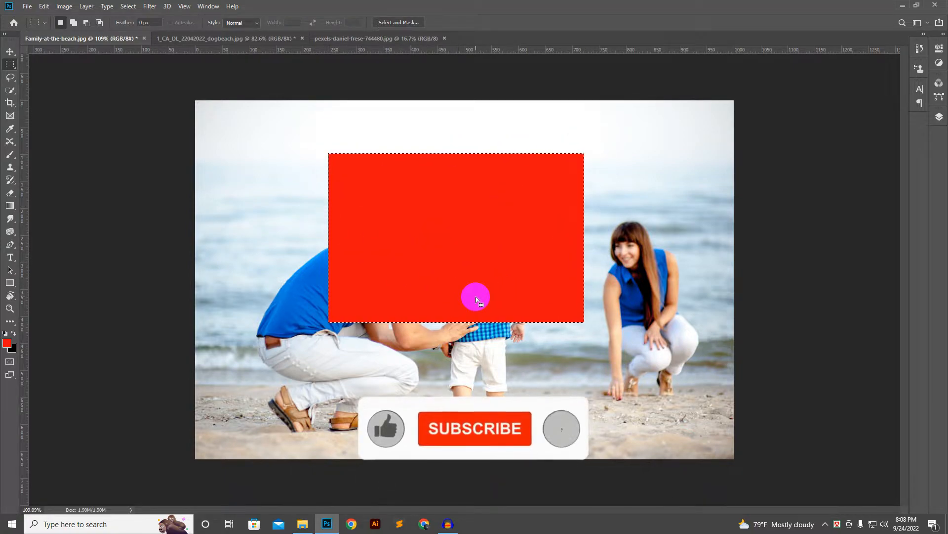
{"action": "key", "text": "ctrl+z"}
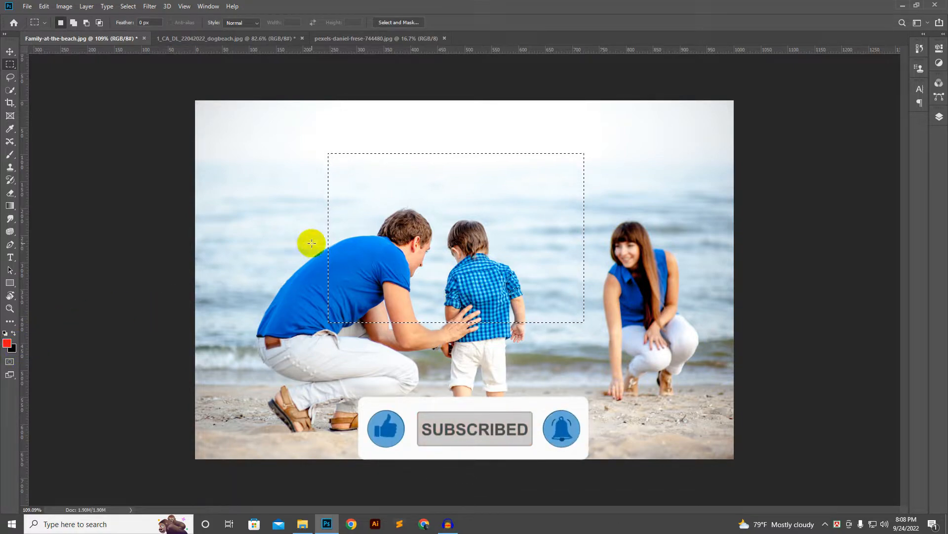
{"action": "key", "text": "ctrl+BackSpace"}
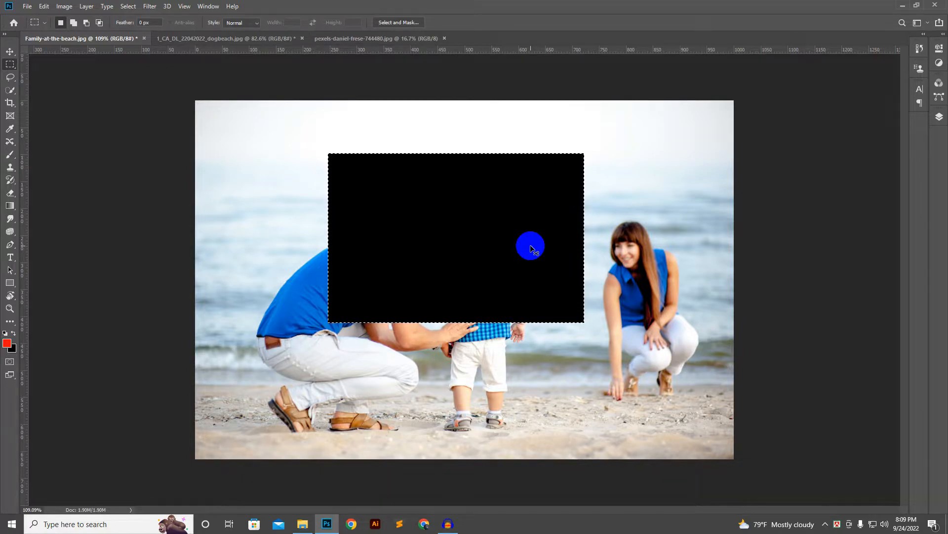
{"action": "key", "text": "ctrl+z"}
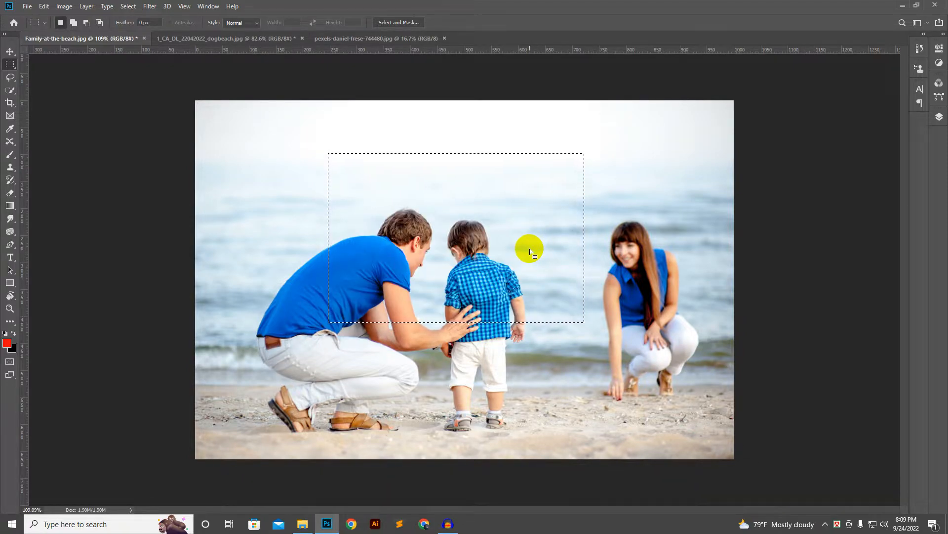
Clear the rectangular selection and switch to the Lasso tool.
{"action": "key", "text": "ctrl+d"}
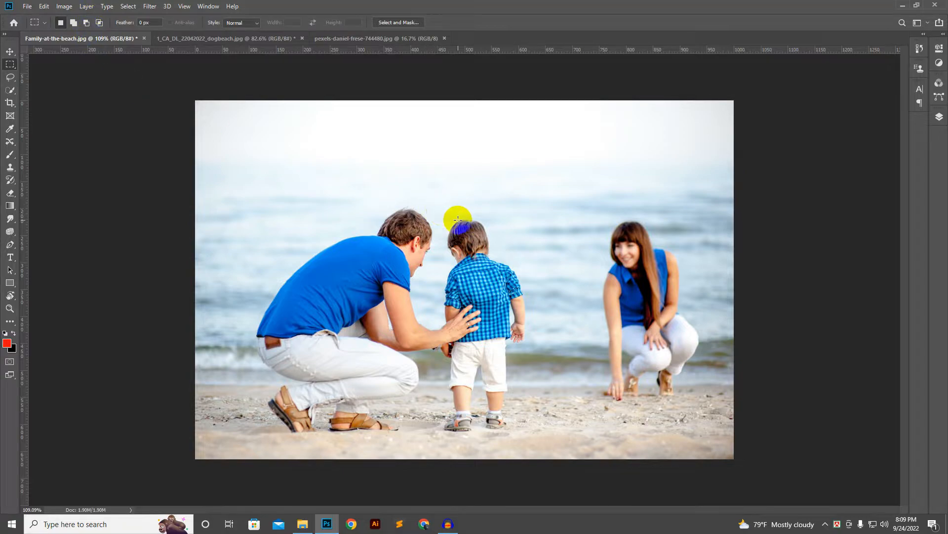
{"action": "scroll", "coordinate": [638, 282], "scroll_direction": "up", "scroll_amount": 2}
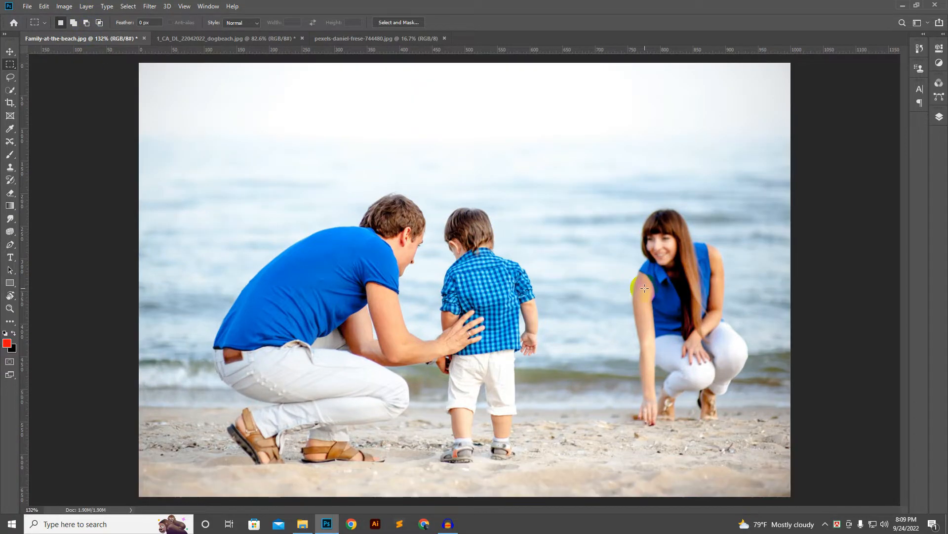
{"action": "scroll", "coordinate": [645, 288], "scroll_direction": "down", "scroll_amount": 2}
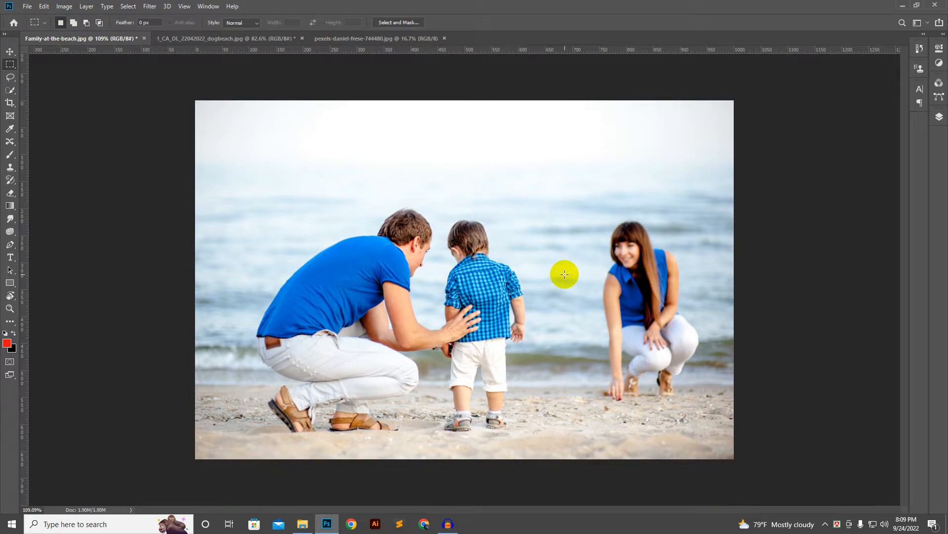
{"action": "left_click", "coordinate": [632, 231]}
{"action": "left_click", "coordinate": [647, 328]}
{"action": "left_click", "coordinate": [10, 79]}
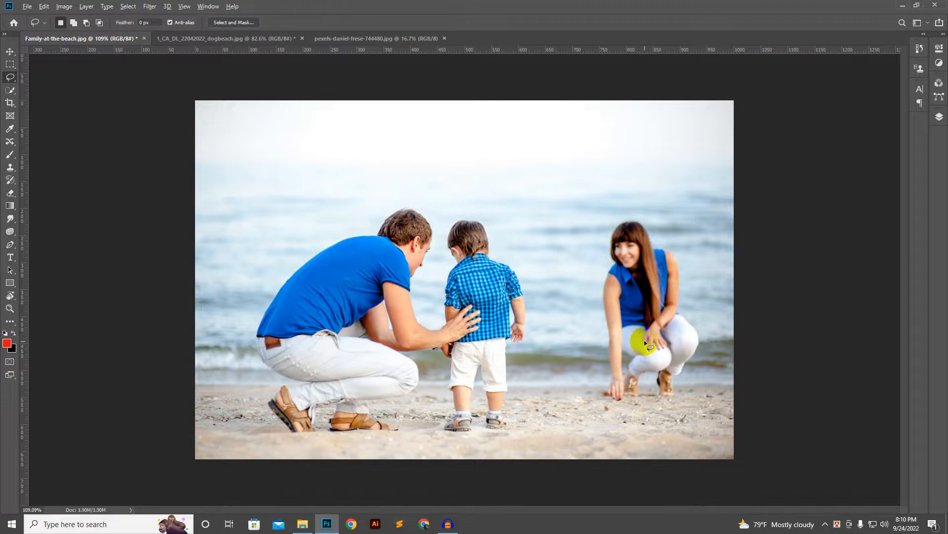
{"action": "scroll", "coordinate": [644, 340], "scroll_direction": "up", "scroll_amount": 3}
{"action": "left_click_drag", "start_coordinate": [656, 350], "coordinate": [594, 309]}
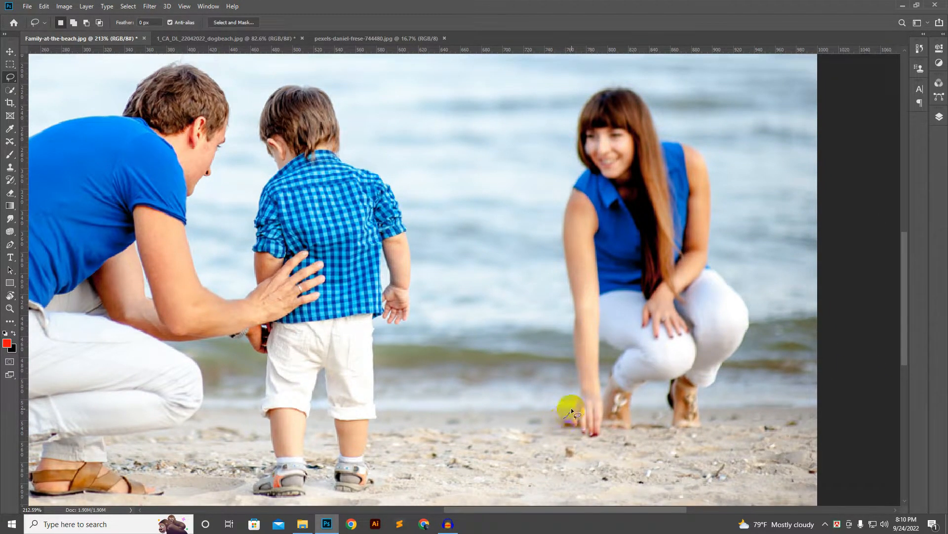
{"action": "left_click_drag", "start_coordinate": [578, 384], "coordinate": [578, 383]}
{"action": "key", "text": "ctrl+d"}
{"action": "left_click", "coordinate": [567, 307]}
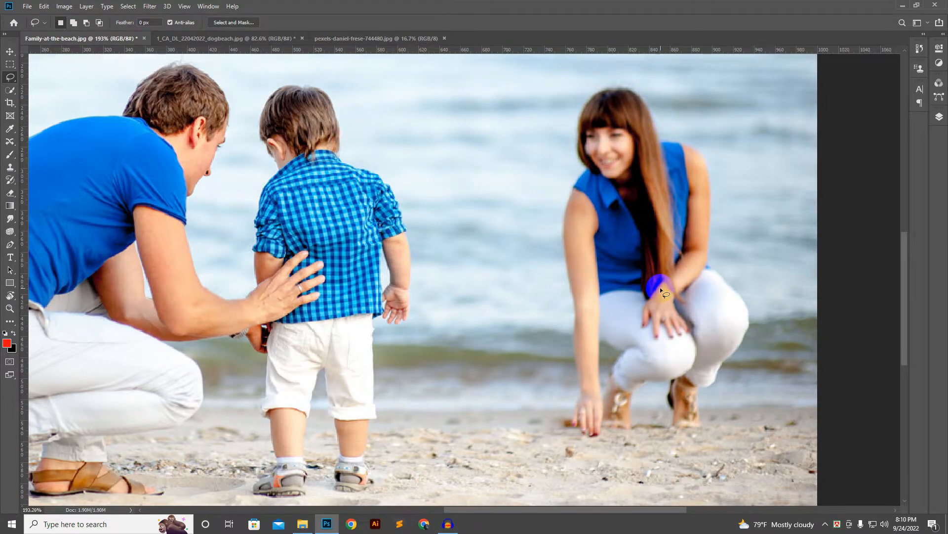
{"action": "scroll", "coordinate": [661, 291], "scroll_direction": "down", "scroll_amount": 1}
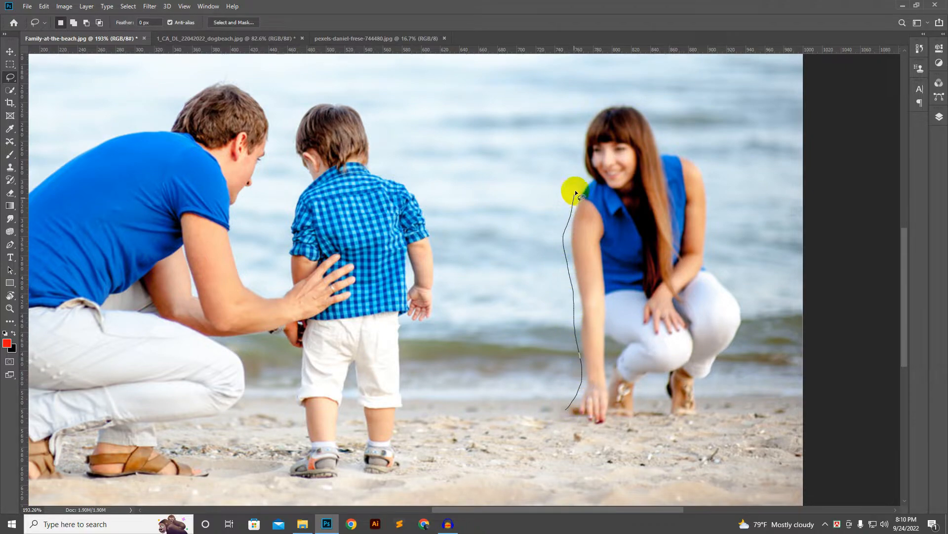
{"action": "left_click_drag", "start_coordinate": [584, 131], "coordinate": [585, 131]}
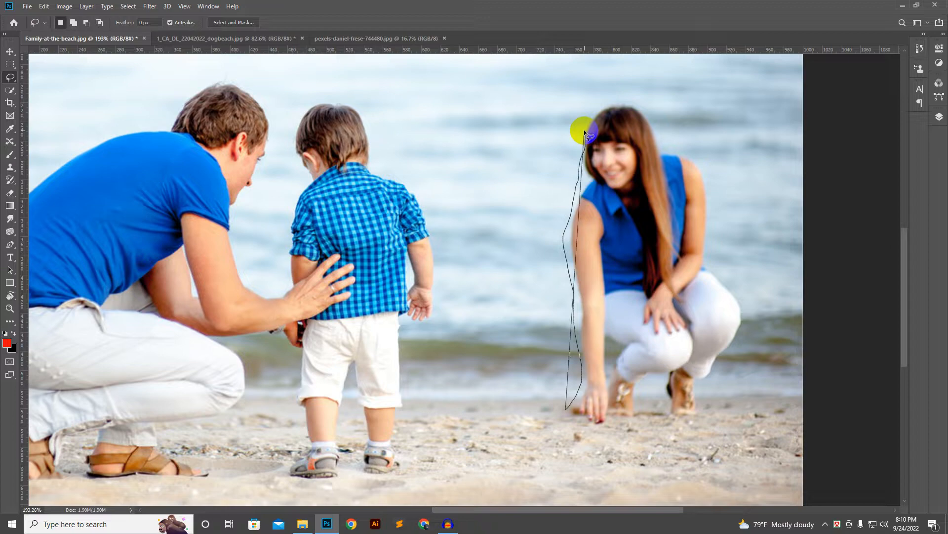
{"action": "key", "text": "ctrl+d"}
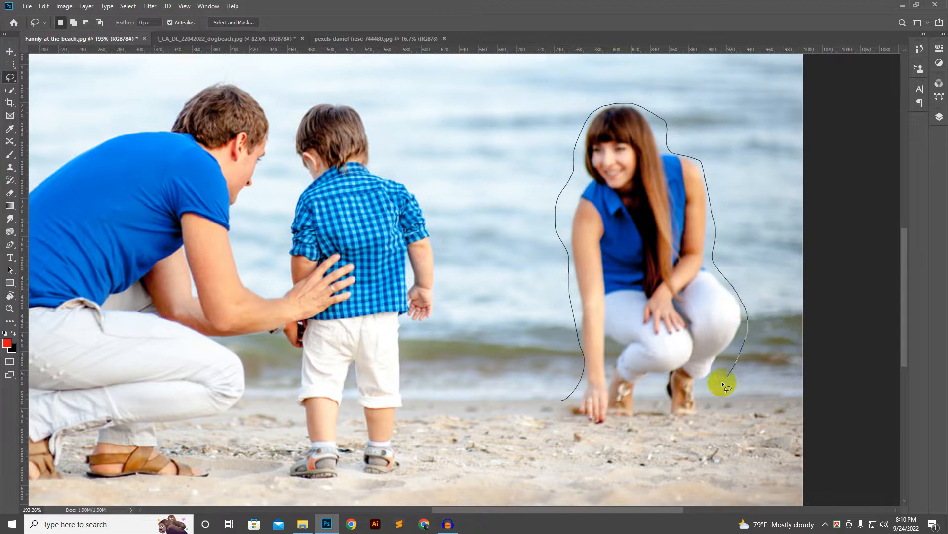
Draw a closed freehand Lasso selection around the crouching woman on the beach.
{"action": "mouse_move", "coordinate": [701, 409]}
{"action": "left_mouse_down"}
{"action": "mouse_move", "coordinate": [679, 427]}
{"action": "mouse_move", "coordinate": [665, 408]}
{"action": "left_mouse_up"}
{"action": "mouse_move", "coordinate": [612, 427]}
{"action": "left_mouse_down"}
{"action": "mouse_move", "coordinate": [583, 433]}
{"action": "mouse_move", "coordinate": [565, 393]}
{"action": "left_mouse_up"}
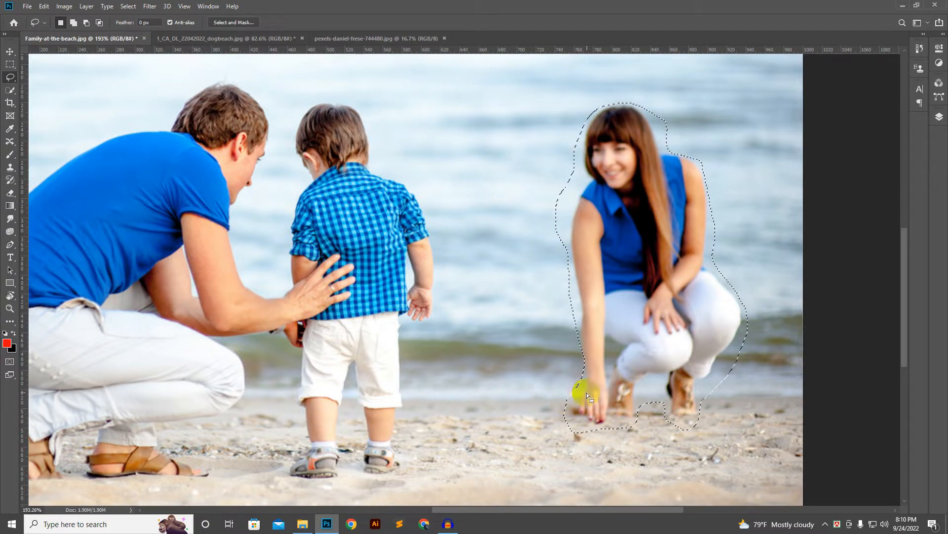
{"action": "scroll", "coordinate": [587, 392], "scroll_direction": "down", "scroll_amount": 3}
{"action": "left_click", "coordinate": [688, 297]}
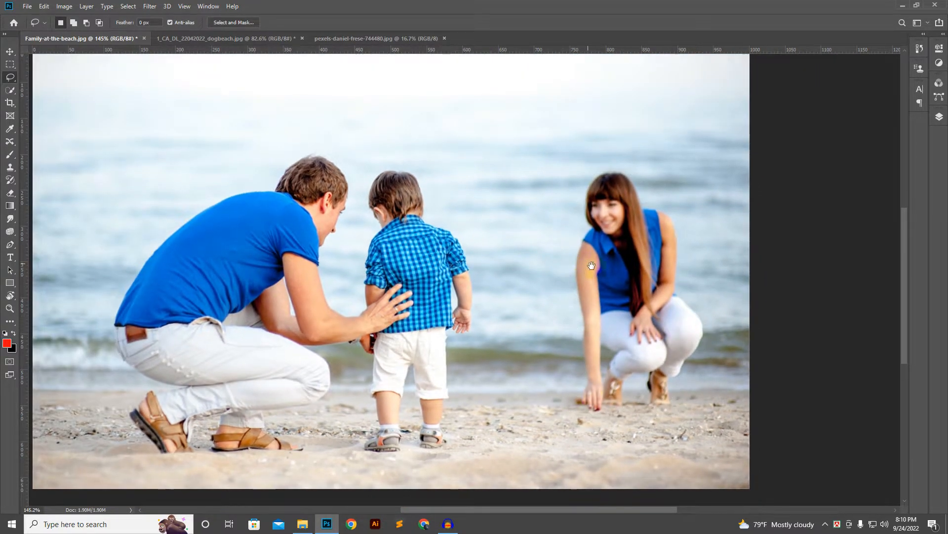
{"action": "left_click_drag", "start_coordinate": [592, 265], "coordinate": [632, 288]}
{"action": "key", "text": "ctrl+z"}
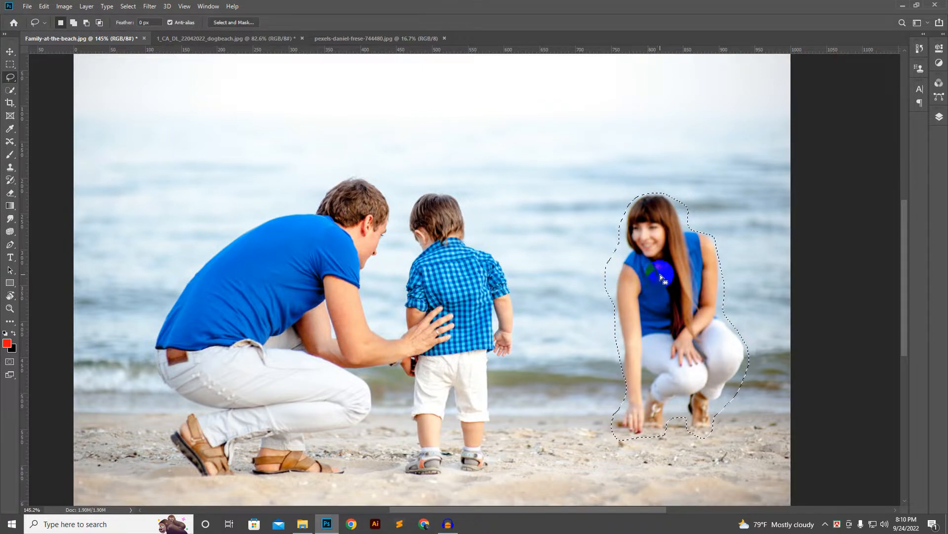
{"action": "right_click", "coordinate": [10, 78]}
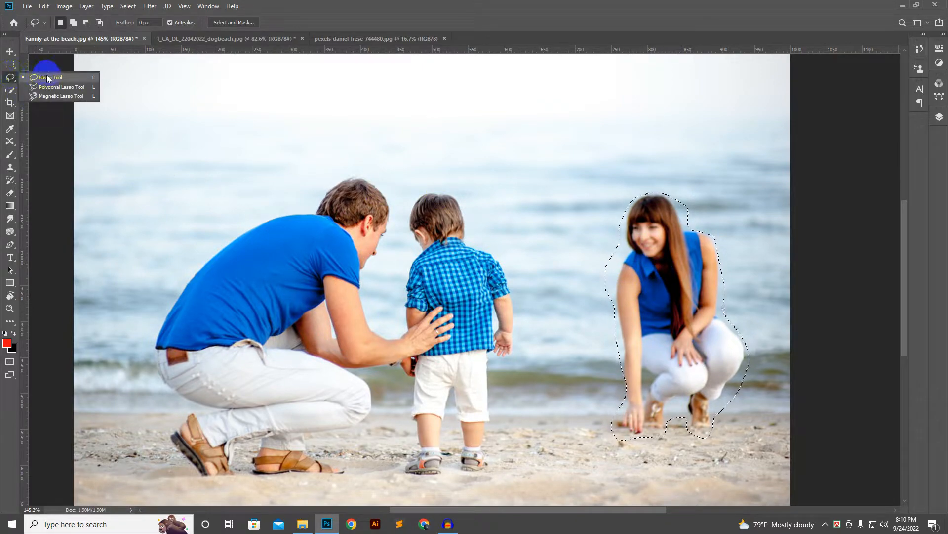
{"action": "left_click", "coordinate": [11, 79]}
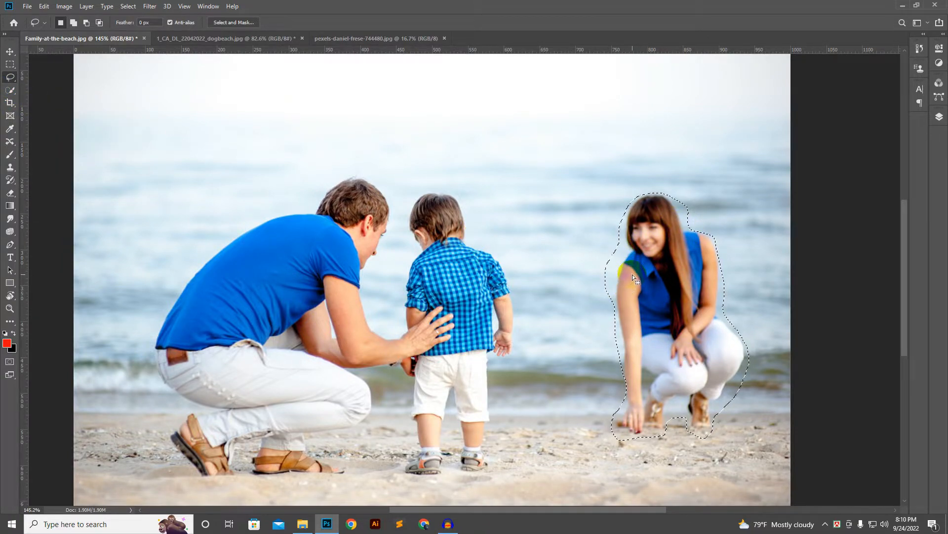
Try the Fill command with Foreground Color on the selection around the woman, and undo the fill.
{"action": "scroll", "coordinate": [662, 279], "scroll_direction": "up", "scroll_amount": 2}
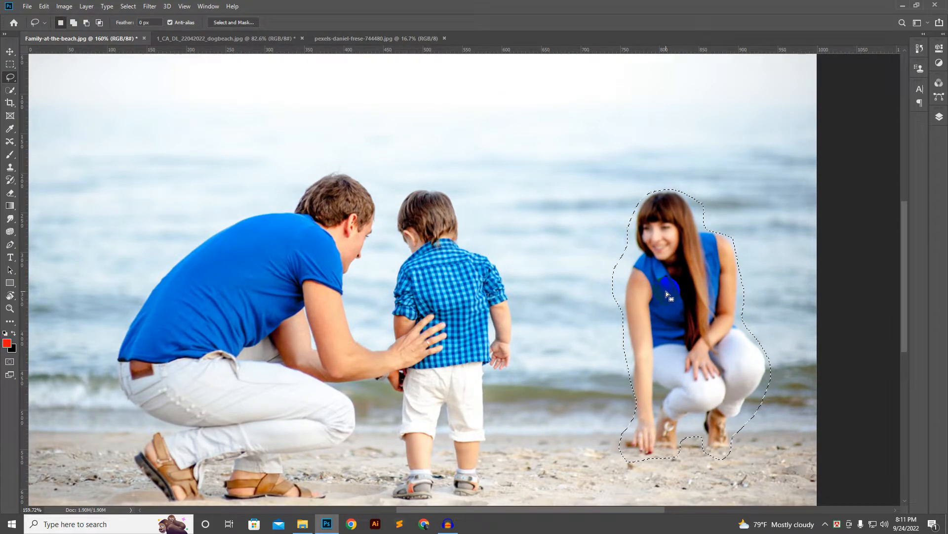
{"action": "key", "text": "i"}
{"action": "key", "text": "shift+F5"}
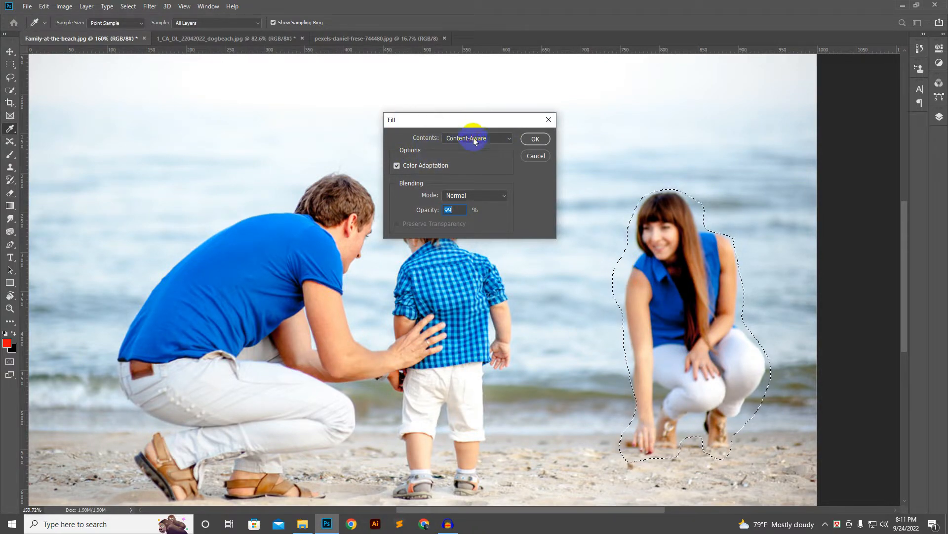
{"action": "left_click", "coordinate": [502, 139]}
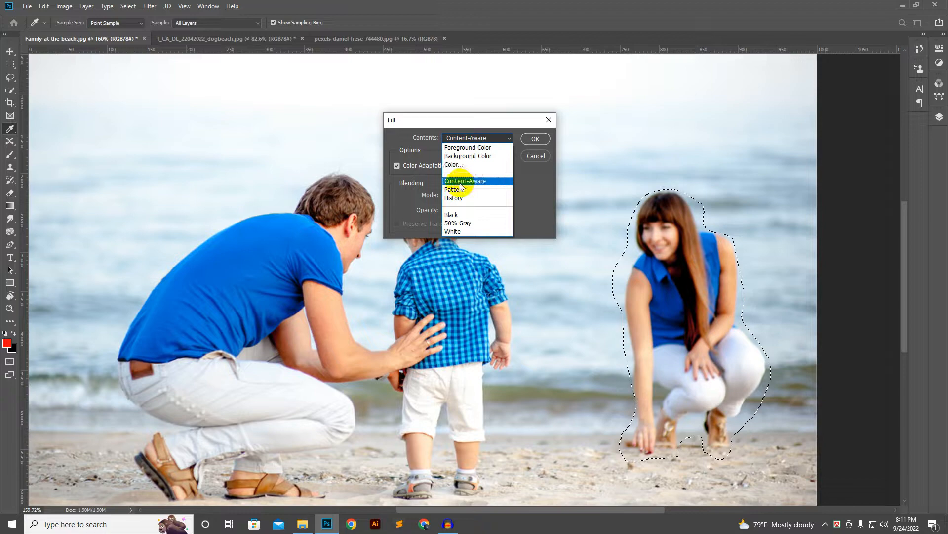
{"action": "left_click", "coordinate": [513, 122]}
{"action": "left_click", "coordinate": [502, 136]}
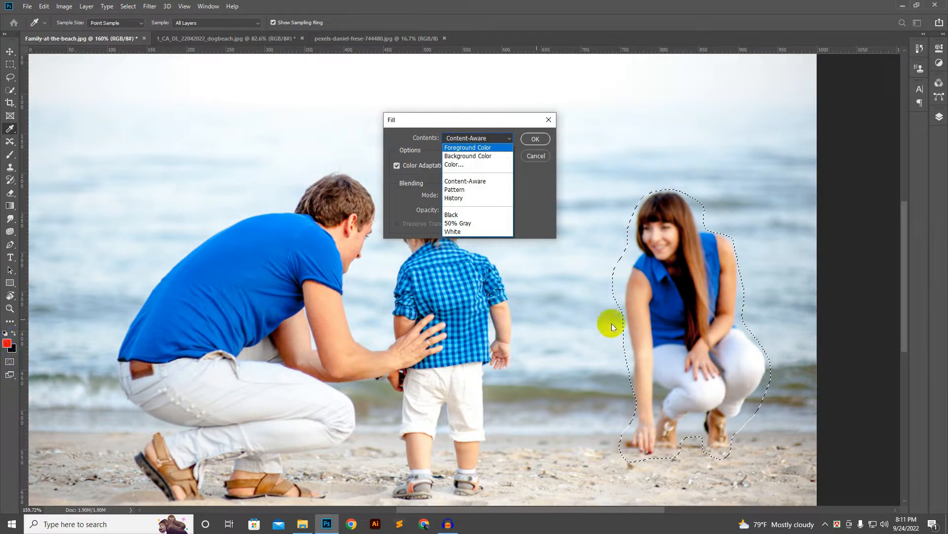
{"action": "left_click", "coordinate": [480, 149]}
{"action": "left_click", "coordinate": [534, 139]}
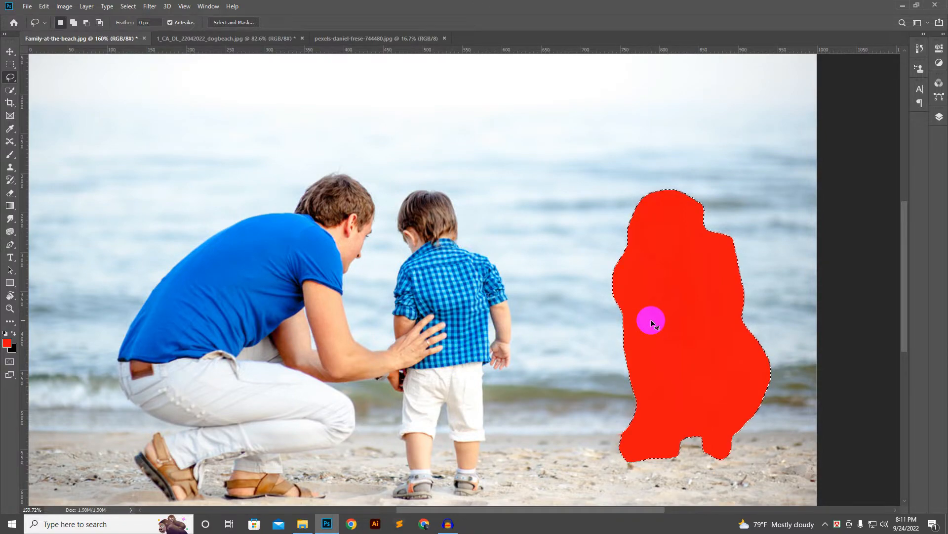
{"action": "key", "text": "ctrl+z"}
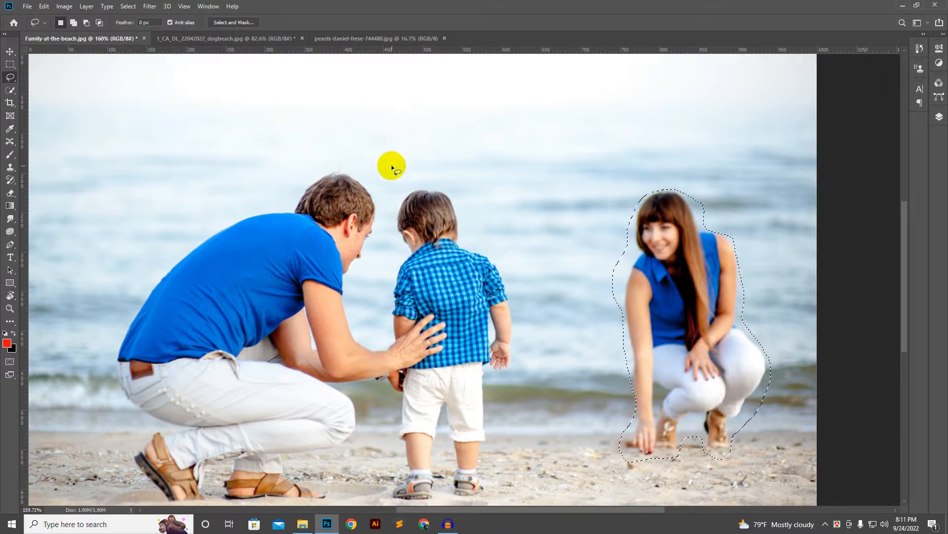
Try the Fill command with Background Color as contents on the selection around the woman, and undo it.
{"action": "key", "text": "shift+BackSpace"}
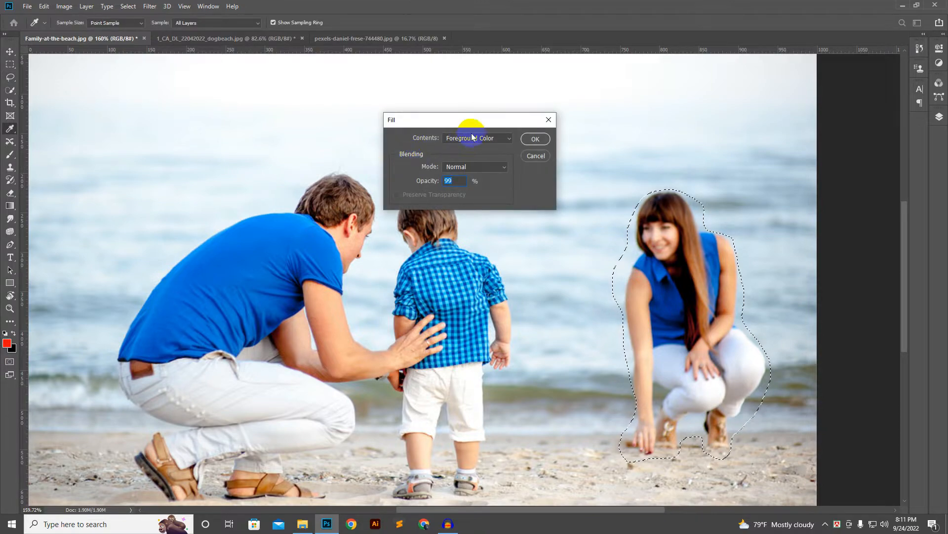
{"action": "left_click", "coordinate": [504, 142]}
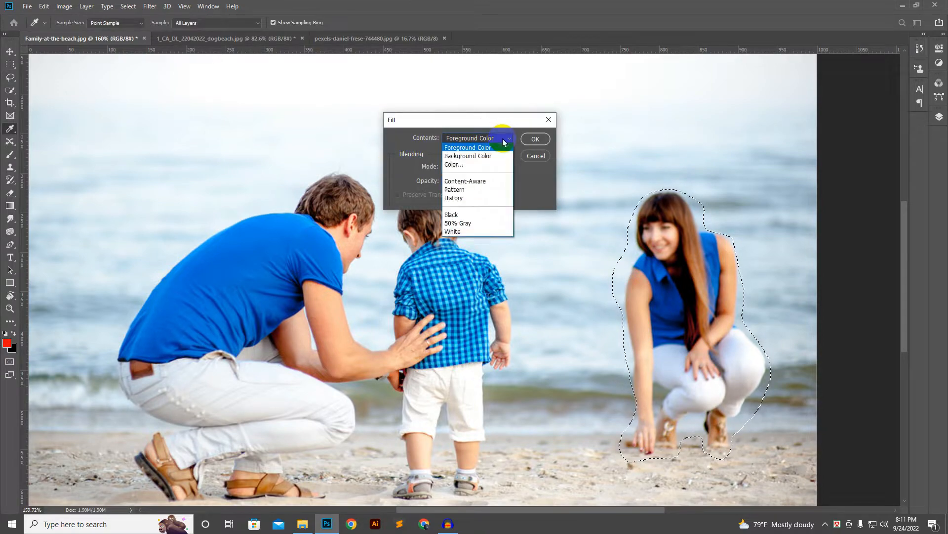
{"action": "left_click", "coordinate": [480, 156]}
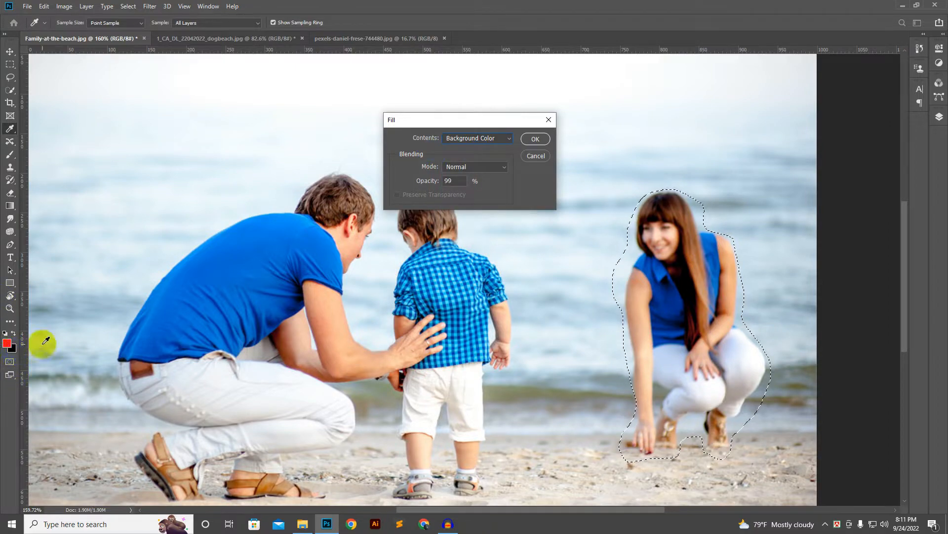
{"action": "left_click", "coordinate": [533, 139]}
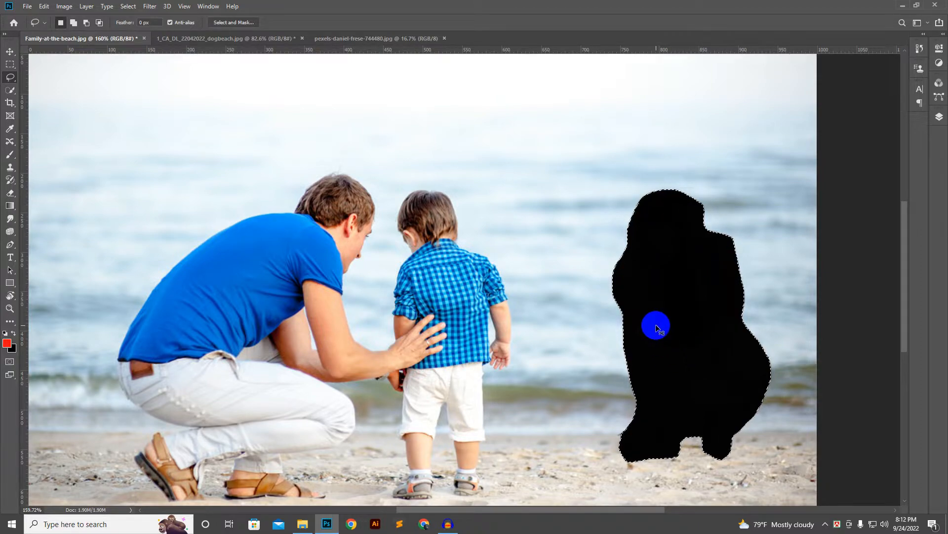
{"action": "key", "text": "ctrl+z"}
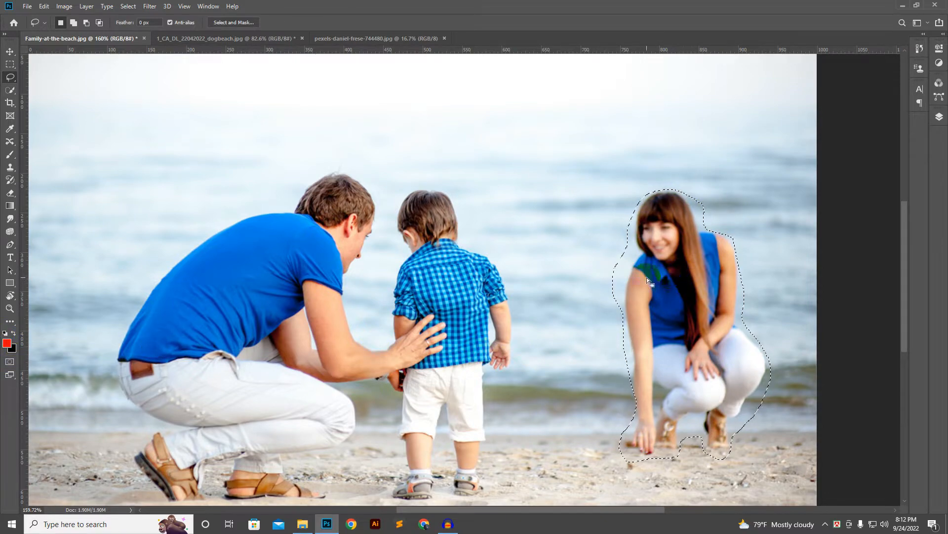
Try the Fill command with the custom color #0ac9df on the selection around the woman, and undo the fill.
{"action": "scroll", "coordinate": [663, 271], "scroll_direction": "down", "scroll_amount": 1}
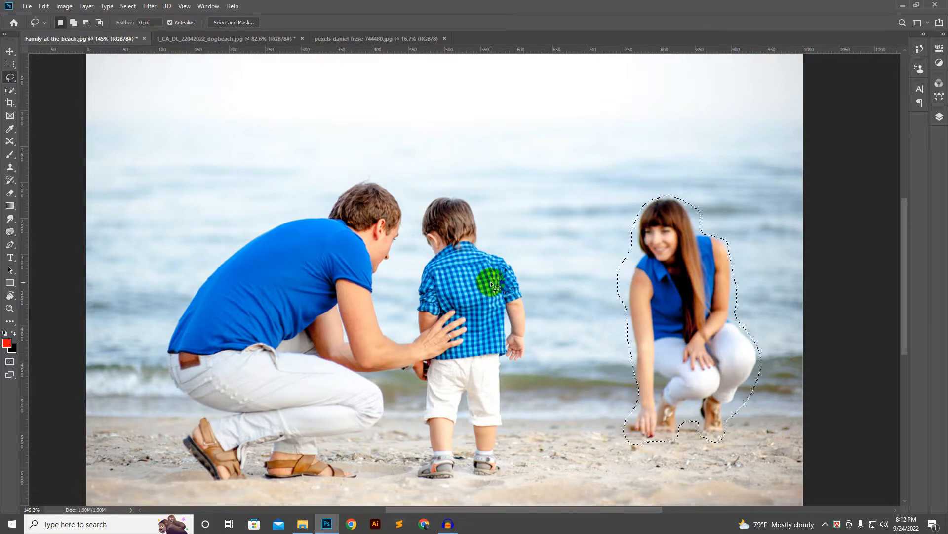
{"action": "key", "text": "shift"}
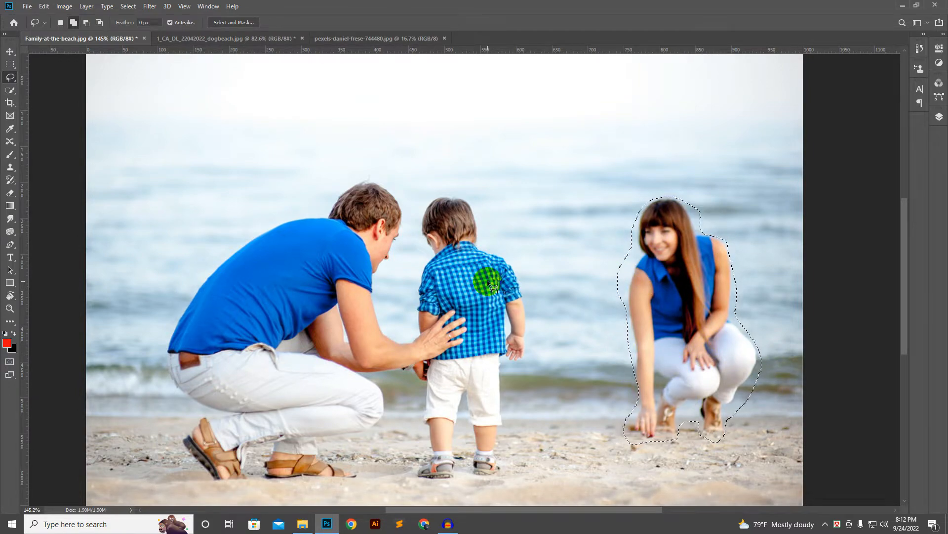
{"action": "key", "text": "shift+BackSpace"}
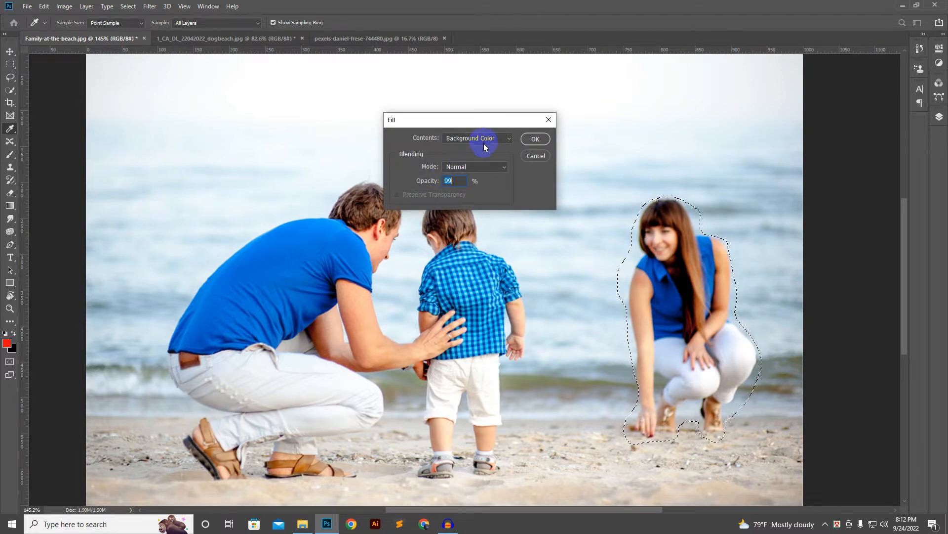
{"action": "left_click", "coordinate": [507, 142]}
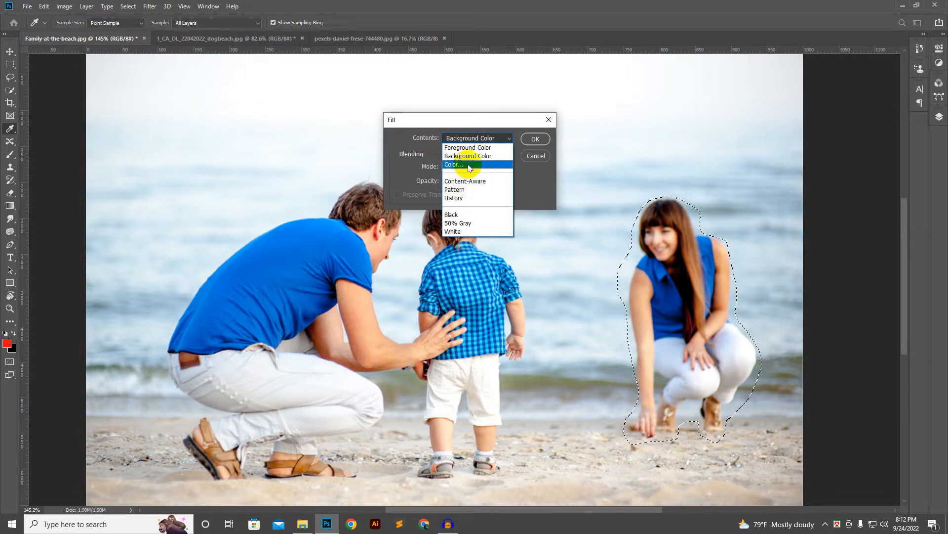
{"action": "left_click", "coordinate": [460, 165]}
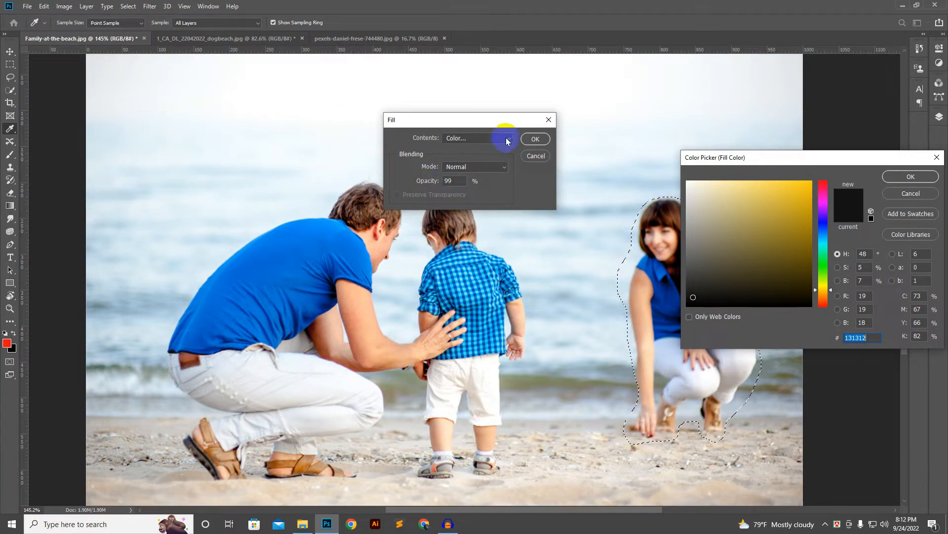
{"action": "left_click_drag", "start_coordinate": [806, 155], "coordinate": [709, 115]}
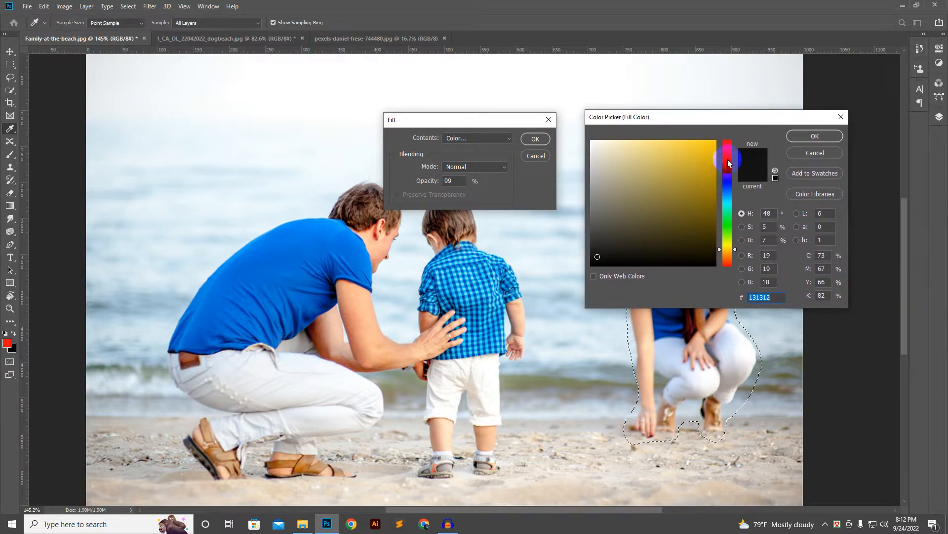
{"action": "left_click_drag", "start_coordinate": [728, 162], "coordinate": [728, 201]}
{"action": "left_click", "coordinate": [710, 156]}
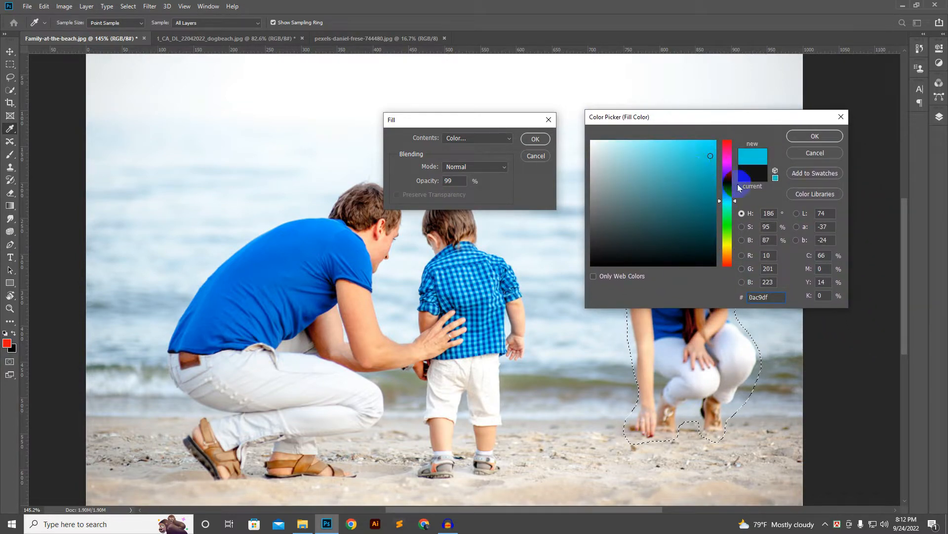
{"action": "left_click", "coordinate": [814, 137]}
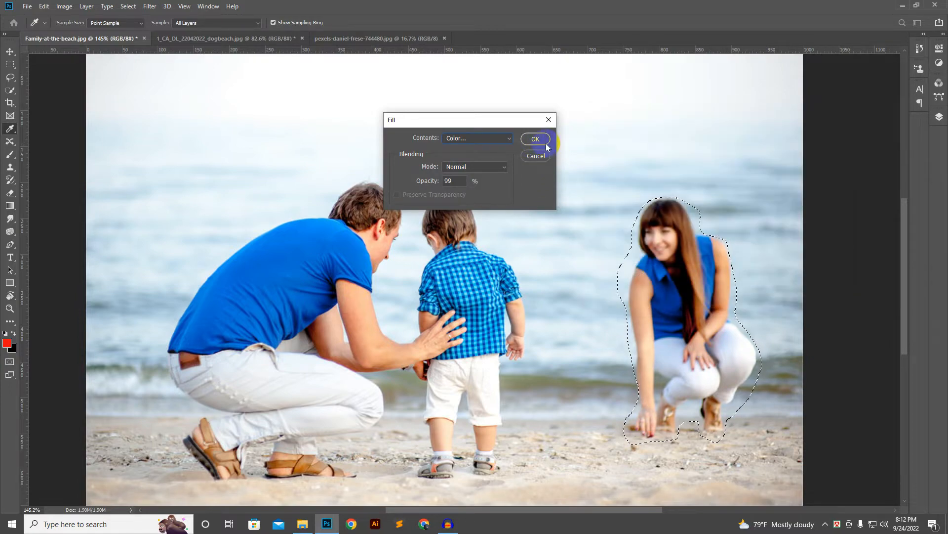
{"action": "left_click", "coordinate": [541, 139]}
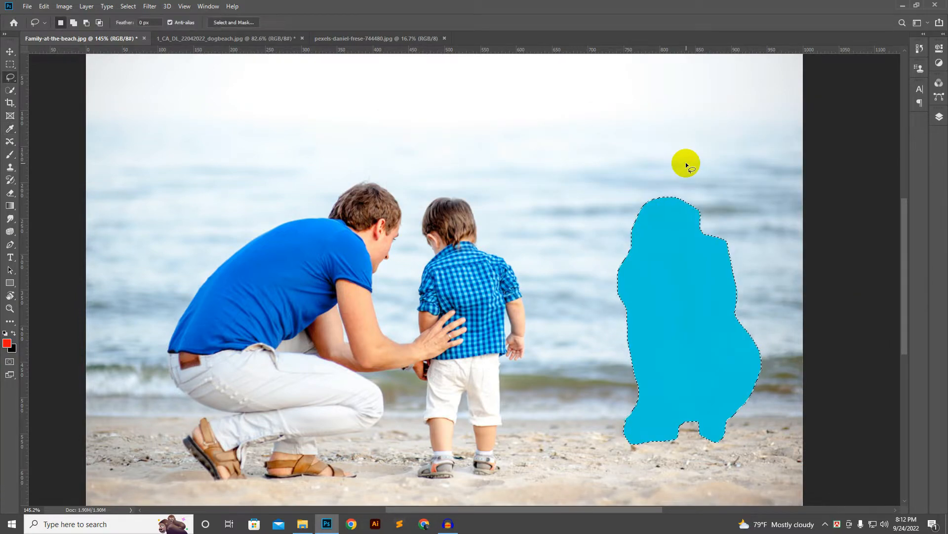
{"action": "key", "text": "ctrl+z"}
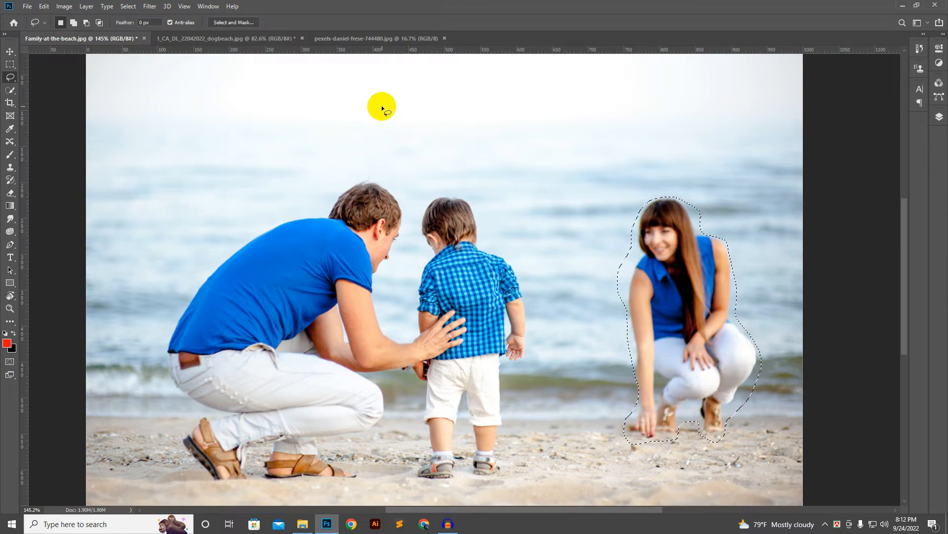
Try the Fill command with Content-Aware contents on the selection around the woman, and clear the selection.
{"action": "key", "text": "shift+F5"}
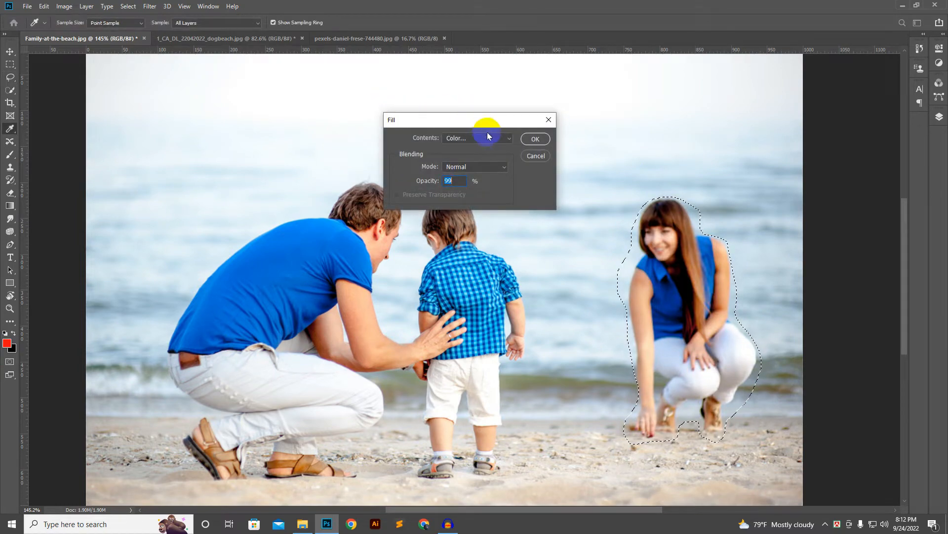
{"action": "left_click", "coordinate": [489, 138]}
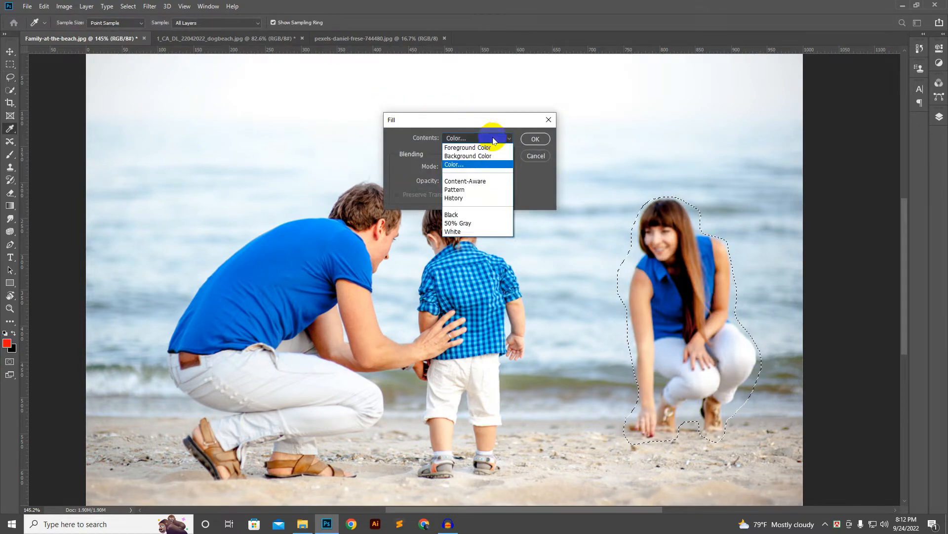
{"action": "left_click", "coordinate": [484, 182]}
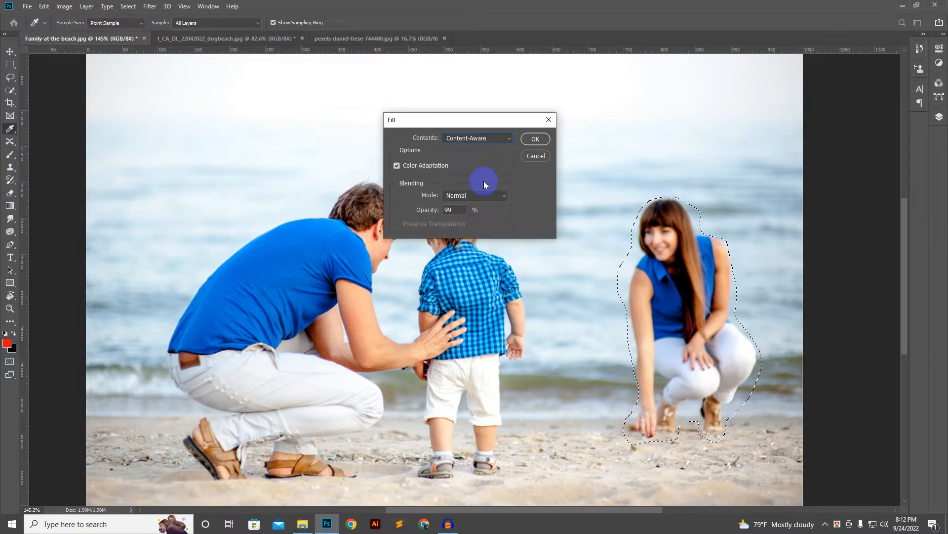
{"action": "left_click", "coordinate": [535, 140]}
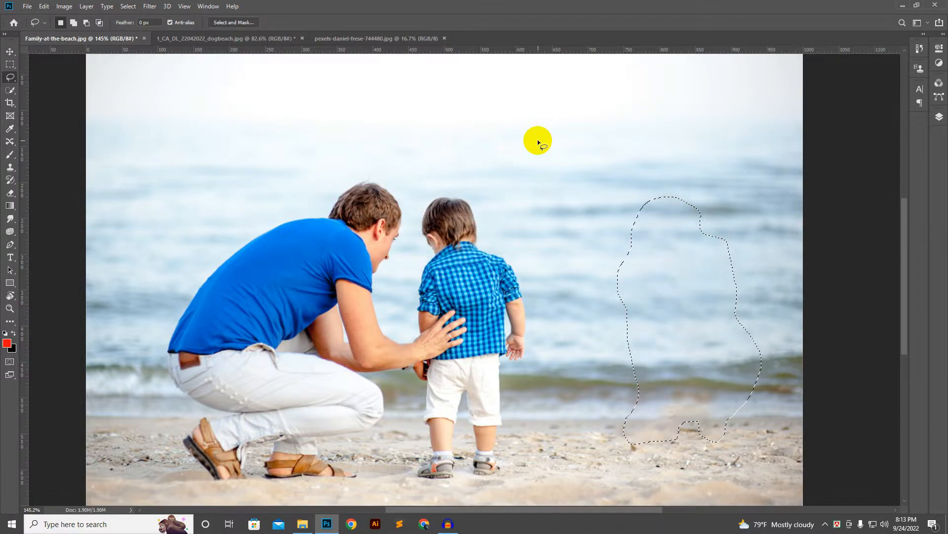
{"action": "scroll", "coordinate": [604, 250], "scroll_direction": "down", "scroll_amount": 3}
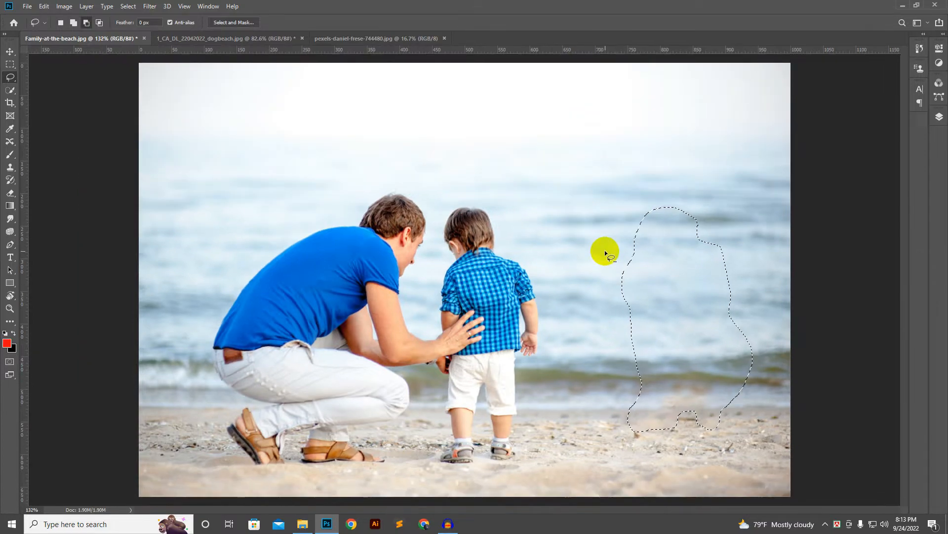
{"action": "key", "text": "ctrl+d"}
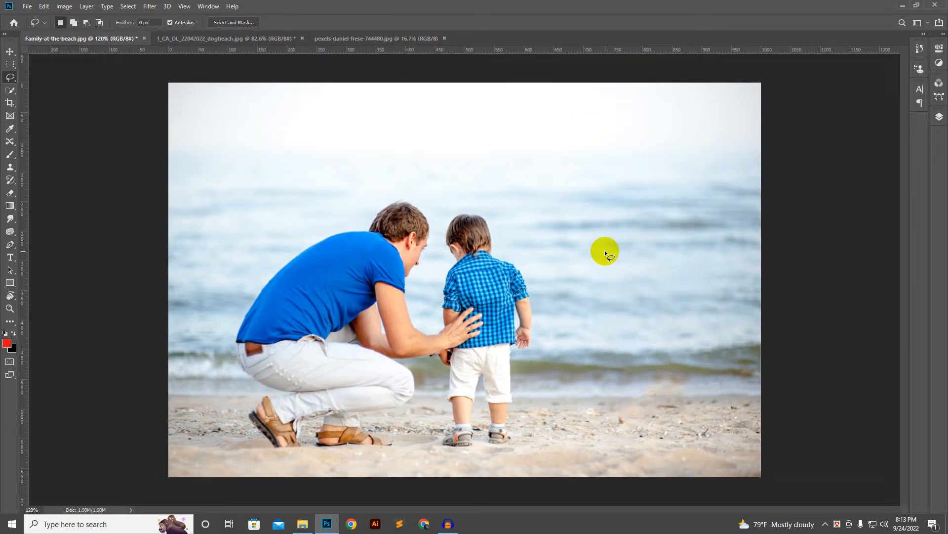
Examine the filled area of sea and sand, and undo back to the selection around the woman.
{"action": "scroll", "coordinate": [658, 278], "scroll_direction": "down", "scroll_amount": 2}
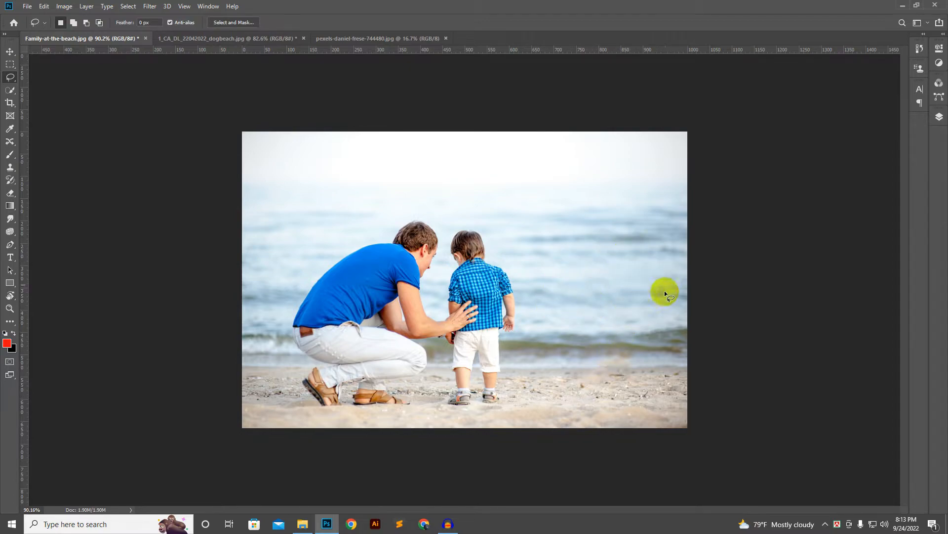
{"action": "scroll", "coordinate": [615, 302], "scroll_direction": "up", "scroll_amount": 2}
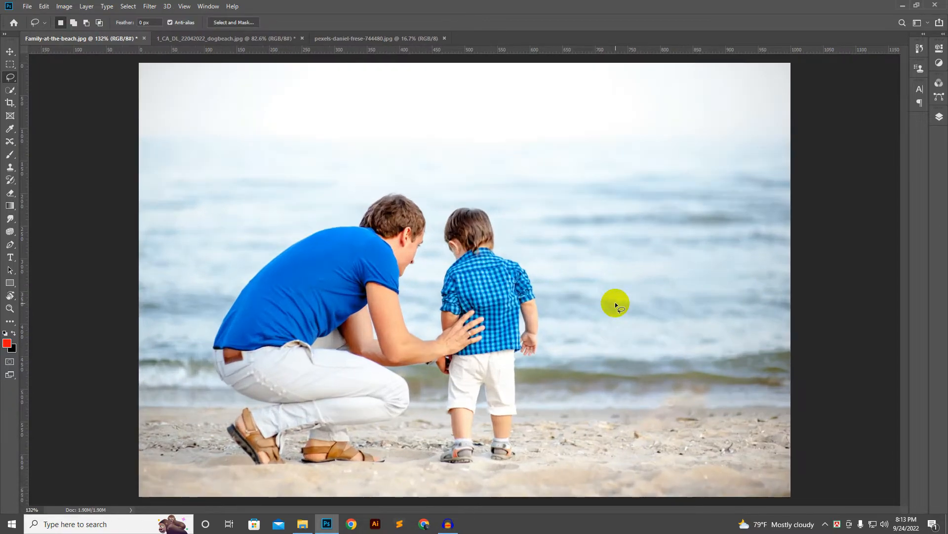
{"action": "scroll", "coordinate": [615, 302], "scroll_direction": "down", "scroll_amount": 1}
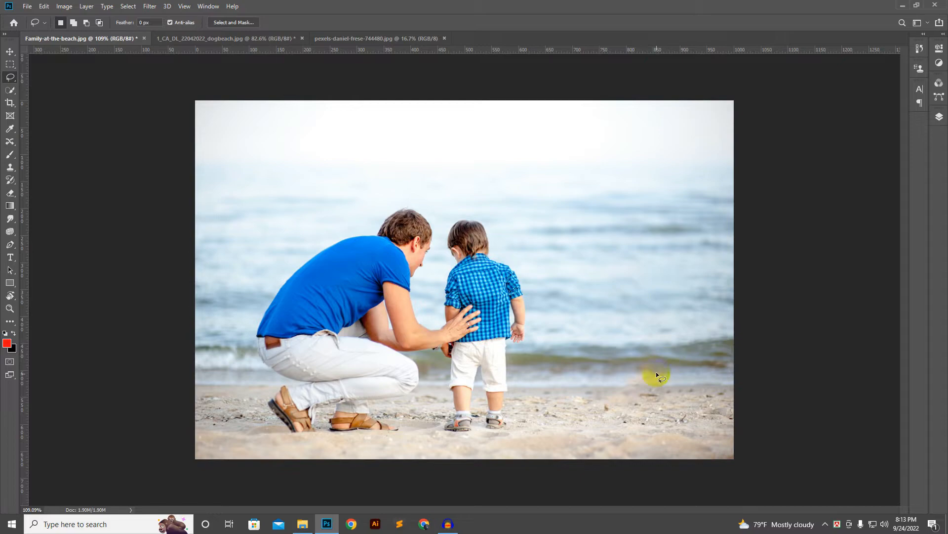
{"action": "scroll", "coordinate": [657, 363], "scroll_direction": "up", "scroll_amount": 1}
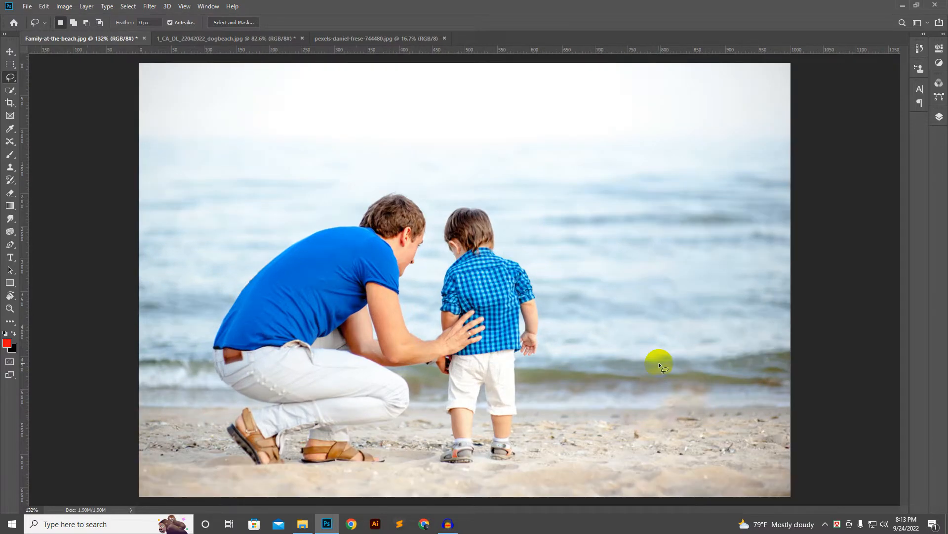
{"action": "scroll", "coordinate": [659, 363], "scroll_direction": "down", "scroll_amount": 1}
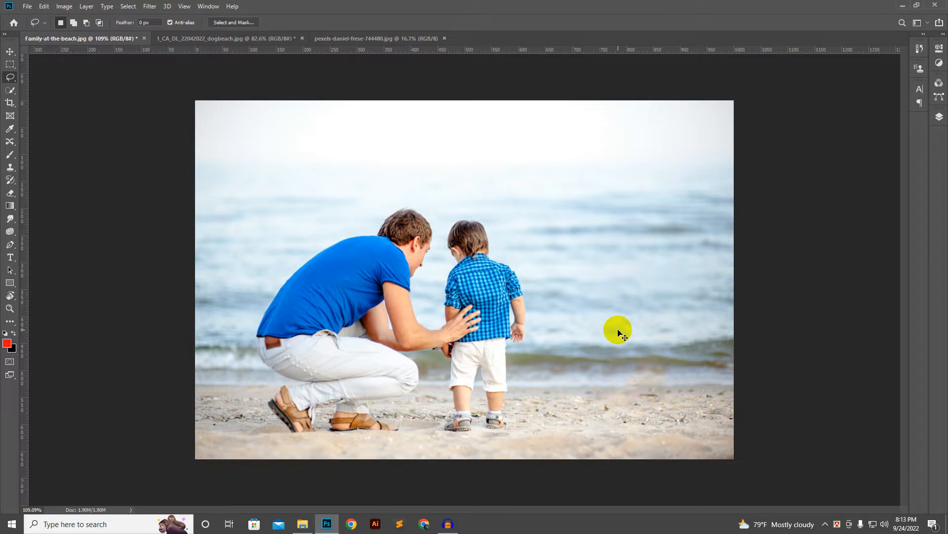
{"action": "key", "text": "ctrl+z"}
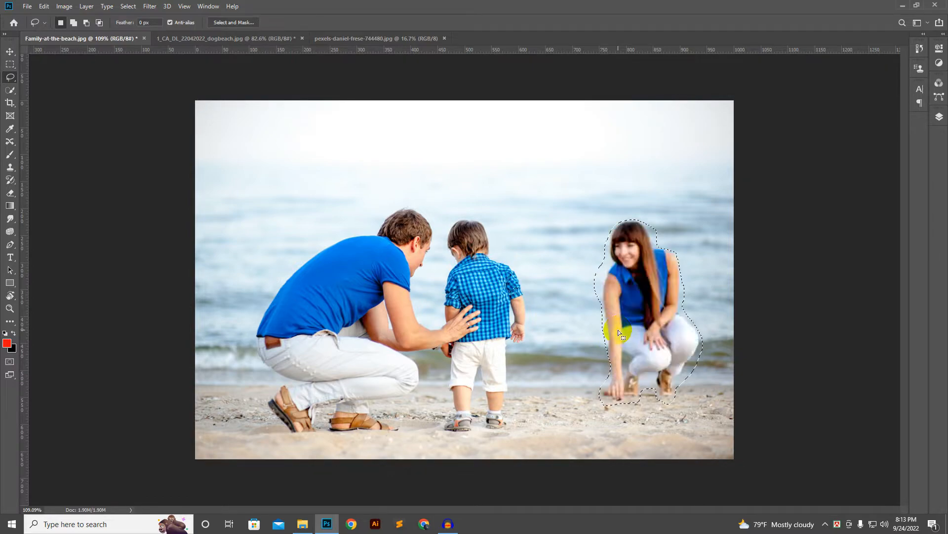
Remove the crouching woman by filling the selection around her with Content-Aware contents, and deselect.
{"action": "scroll", "coordinate": [645, 277], "scroll_direction": "up", "scroll_amount": 2}
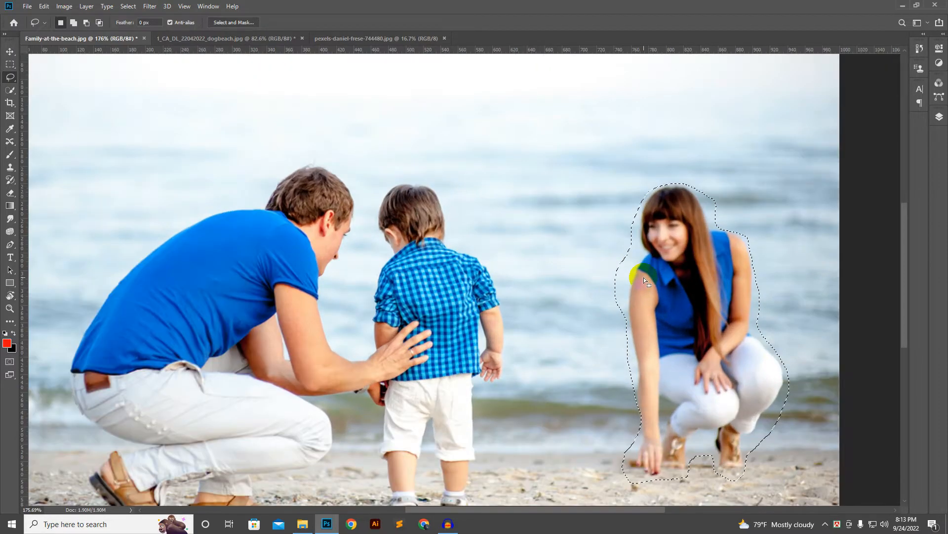
{"action": "scroll", "coordinate": [644, 277], "scroll_direction": "down", "scroll_amount": 1}
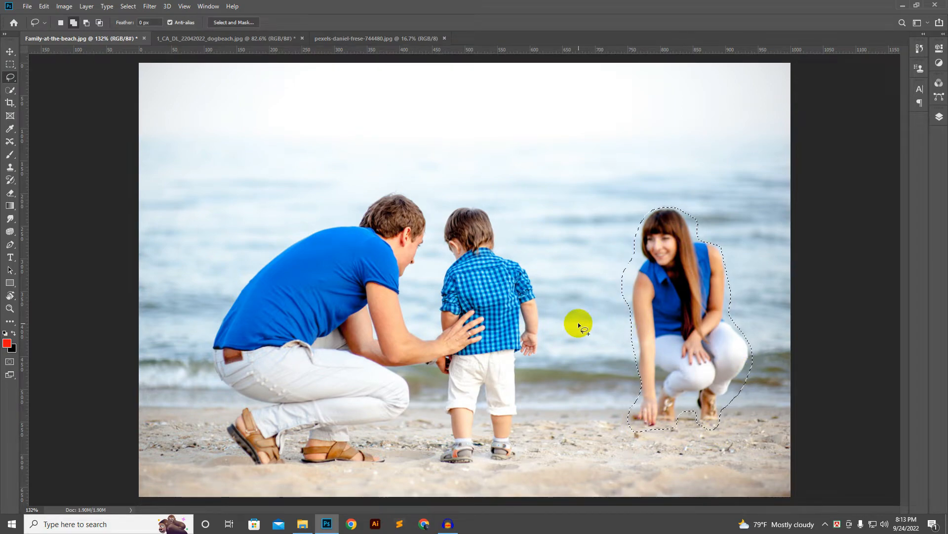
{"action": "key", "text": "i"}
{"action": "key", "text": "shift+F5"}
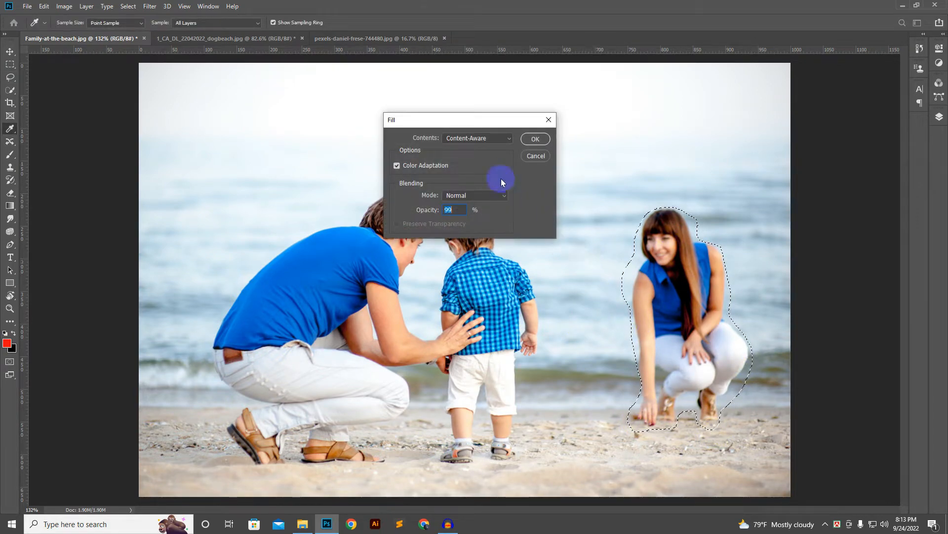
{"action": "left_click", "coordinate": [495, 138]}
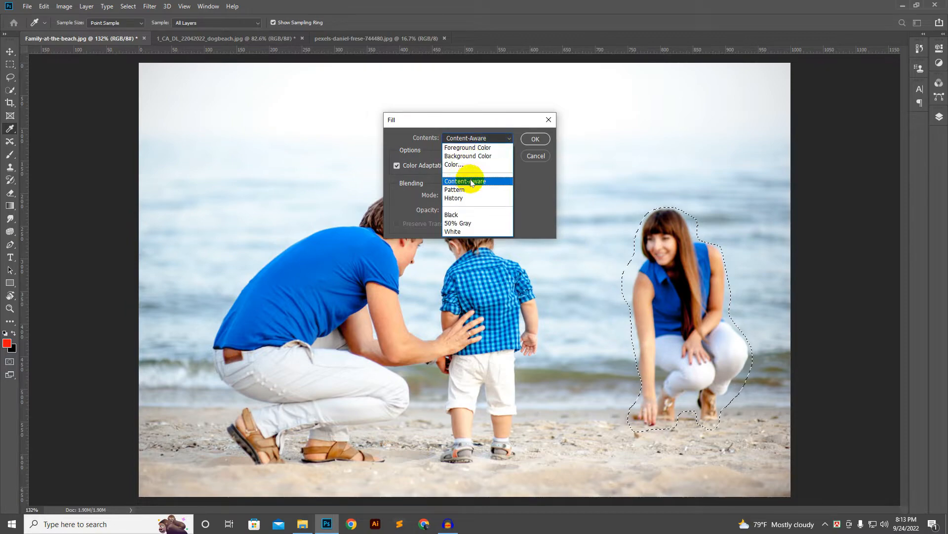
{"action": "left_click", "coordinate": [535, 141]}
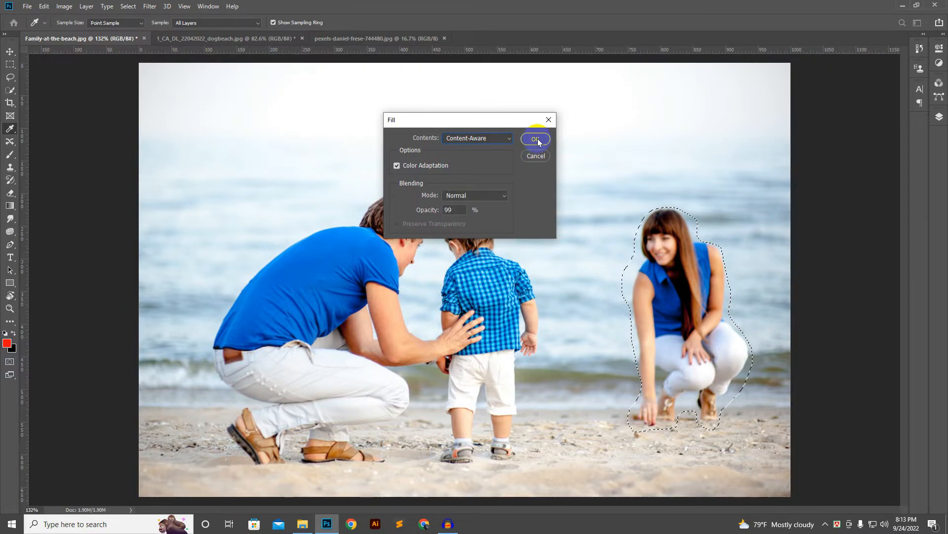
{"action": "left_click", "coordinate": [531, 139]}
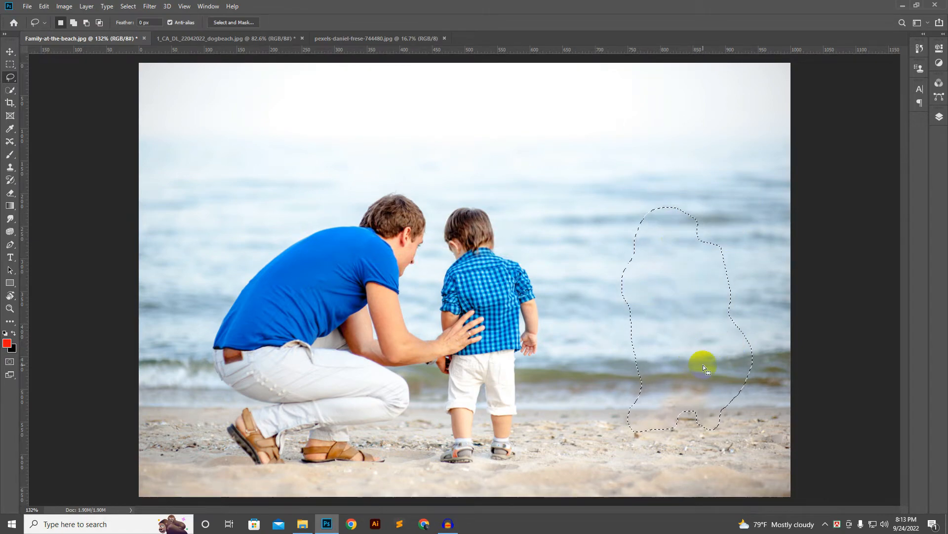
{"action": "key", "text": "ctrl+minus"}
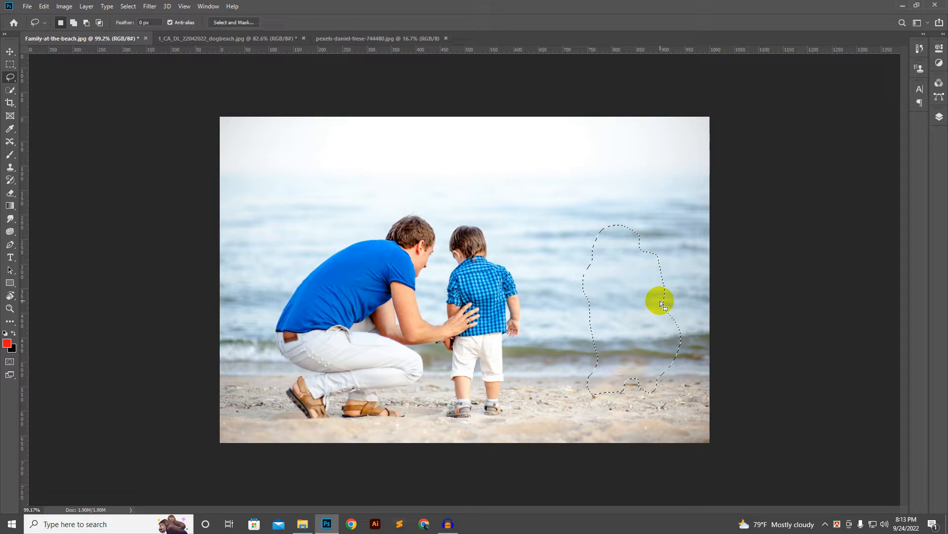
{"action": "key", "text": "ctrl+d"}
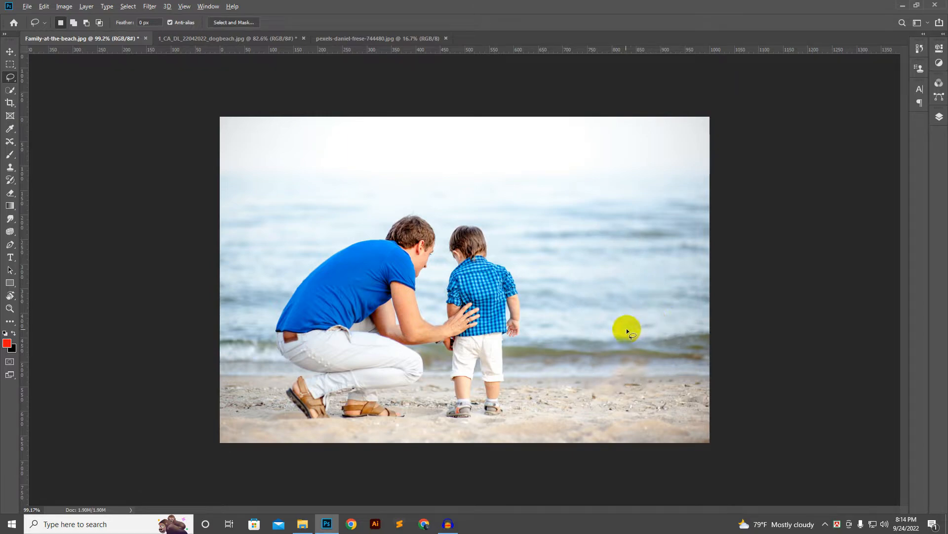
{"action": "key", "text": "ctrl+plus"}
{"action": "key", "text": "ctrl+minus"}
Switch to the 1_CA_DL_22042022_dogbeach.jpg photo and fit the whole image in view.
{"action": "left_click", "coordinate": [192, 41]}
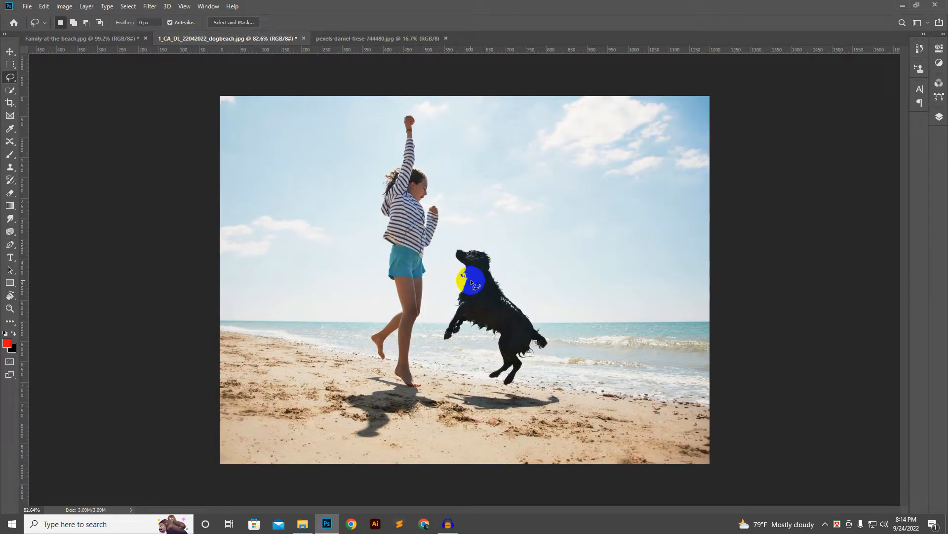
{"action": "key", "text": "ctrl+plus"}
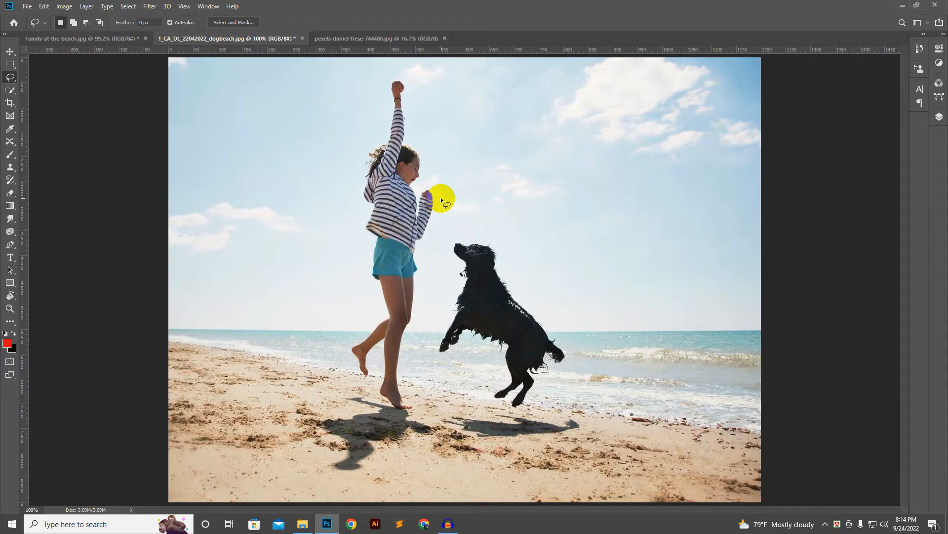
{"action": "key", "text": "ctrl+0"}
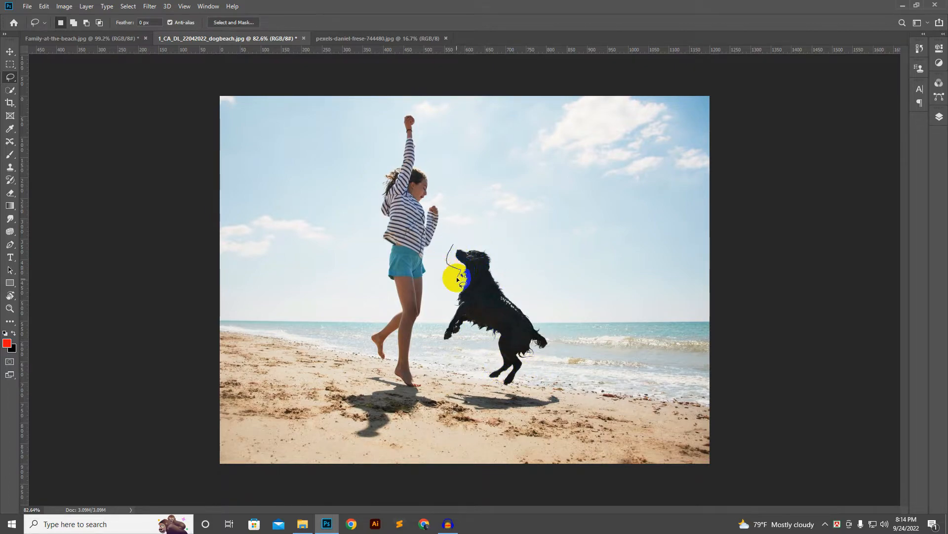
{"action": "mouse_move", "coordinate": [453, 348]}
{"action": "left_mouse_down"}
{"action": "mouse_move", "coordinate": [470, 327]}
{"action": "mouse_move", "coordinate": [494, 358]}
{"action": "left_mouse_up"}
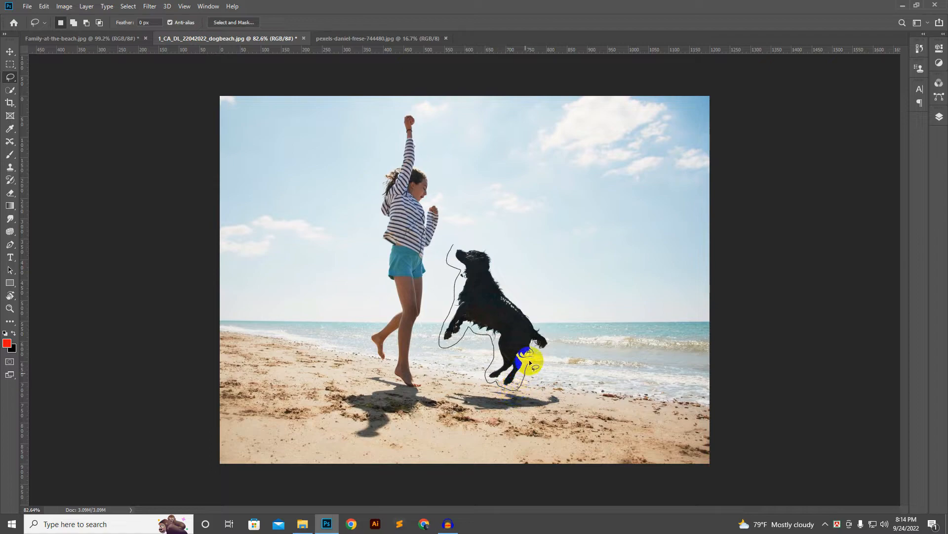
{"action": "left_click_drag", "start_coordinate": [547, 356], "coordinate": [554, 330]}
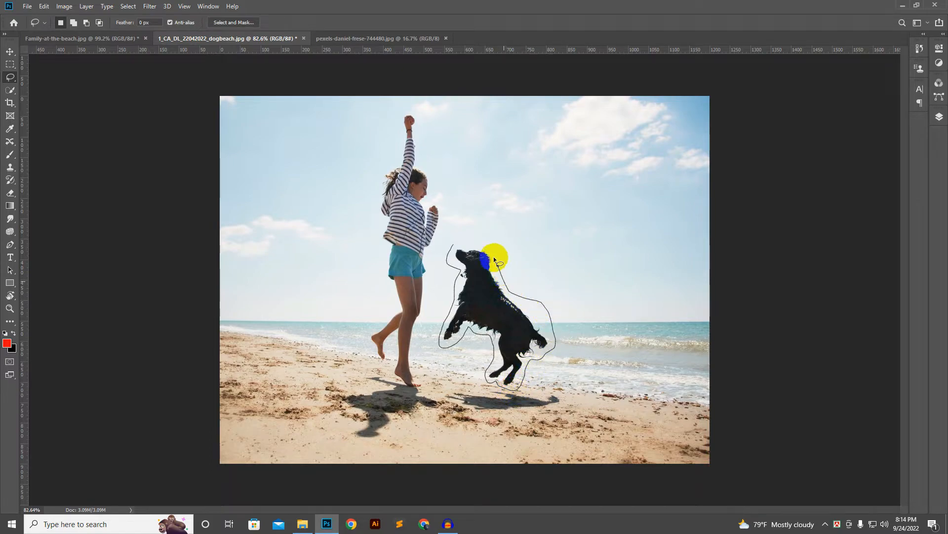
{"action": "left_click_drag", "start_coordinate": [454, 245], "coordinate": [453, 245]}
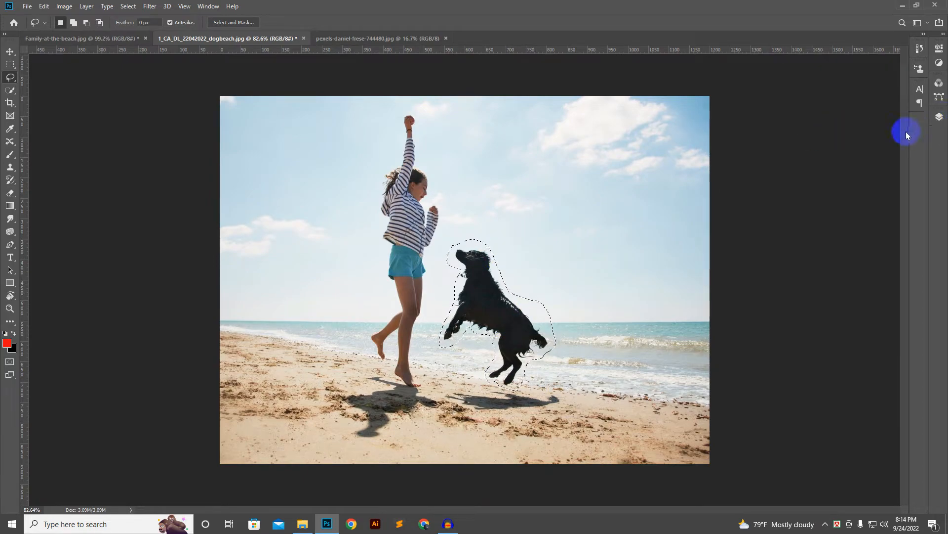
{"action": "left_click", "coordinate": [887, 141]}
Duplicate the Background layer of the dog beach photo and keep the copy selected for editing.
{"action": "left_click", "coordinate": [940, 116]}
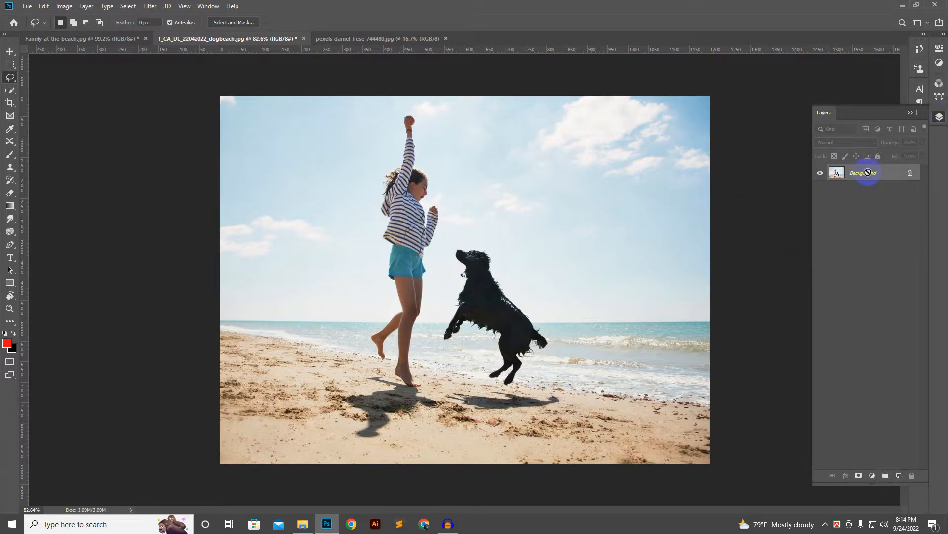
{"action": "key", "text": "ctrl+j"}
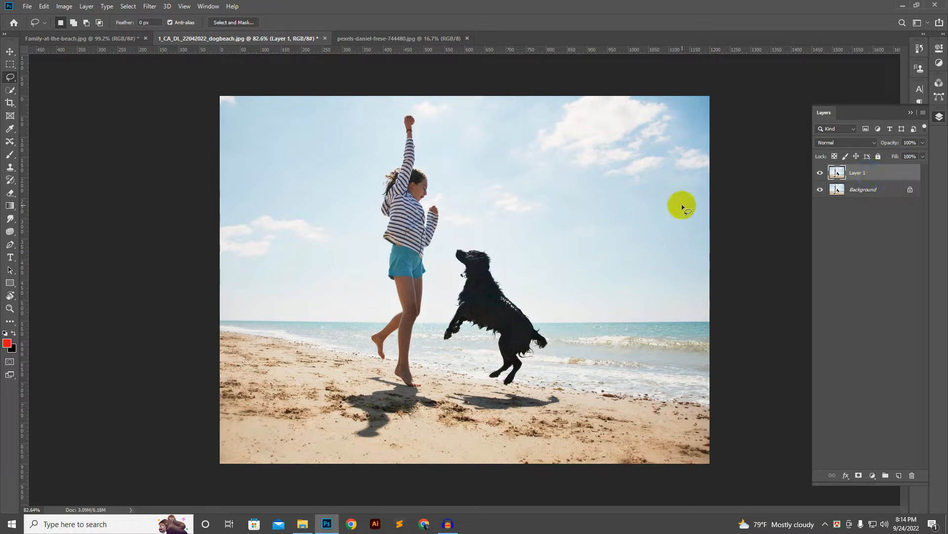
{"action": "left_click_drag", "start_coordinate": [870, 197], "coordinate": [850, 182]}
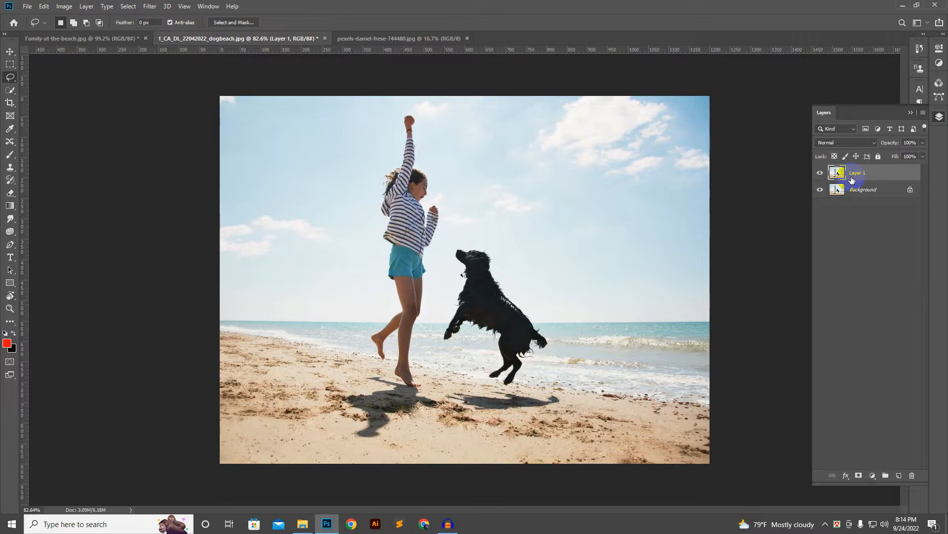
{"action": "left_click_drag", "start_coordinate": [852, 180], "coordinate": [861, 175]}
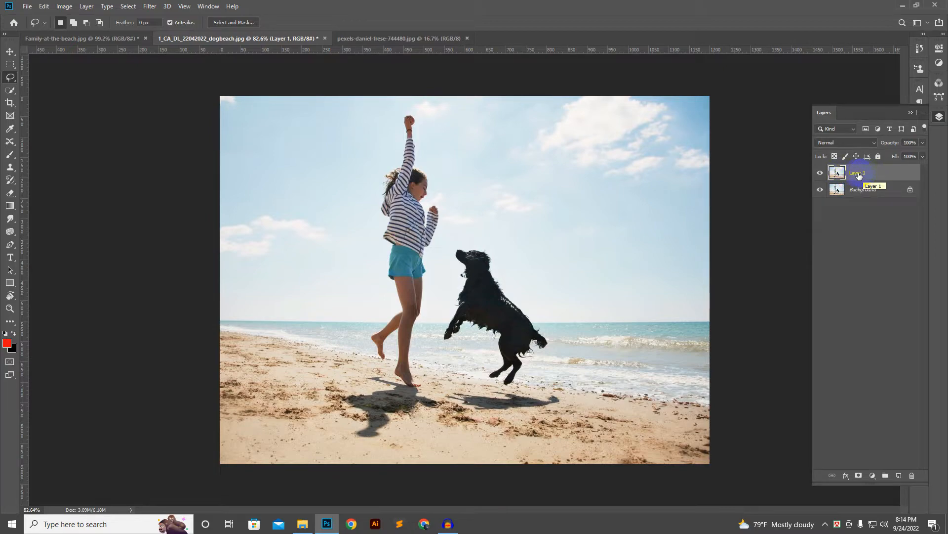
{"action": "left_click_drag", "start_coordinate": [853, 178], "coordinate": [859, 195]}
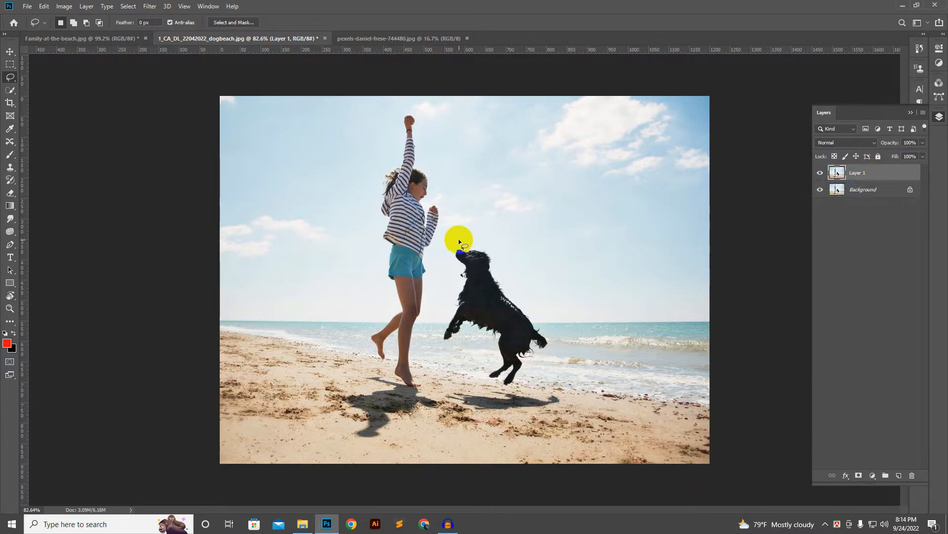
Outline the jumping dog with the Lasso tool and fill the selection with Content-Aware contents.
{"action": "mouse_move", "coordinate": [457, 241]}
{"action": "left_mouse_down"}
{"action": "mouse_move", "coordinate": [454, 286]}
{"action": "mouse_move", "coordinate": [442, 342]}
{"action": "mouse_move", "coordinate": [466, 331]}
{"action": "mouse_move", "coordinate": [492, 336]}
{"action": "mouse_move", "coordinate": [499, 365]}
{"action": "mouse_move", "coordinate": [486, 380]}
{"action": "mouse_move", "coordinate": [502, 377]}
{"action": "mouse_move", "coordinate": [507, 390]}
{"action": "mouse_move", "coordinate": [525, 360]}
{"action": "mouse_move", "coordinate": [552, 356]}
{"action": "mouse_move", "coordinate": [561, 336]}
{"action": "mouse_move", "coordinate": [520, 302]}
{"action": "mouse_move", "coordinate": [467, 240]}
{"action": "left_mouse_up"}
{"action": "key", "text": "shift+BackSpace"}
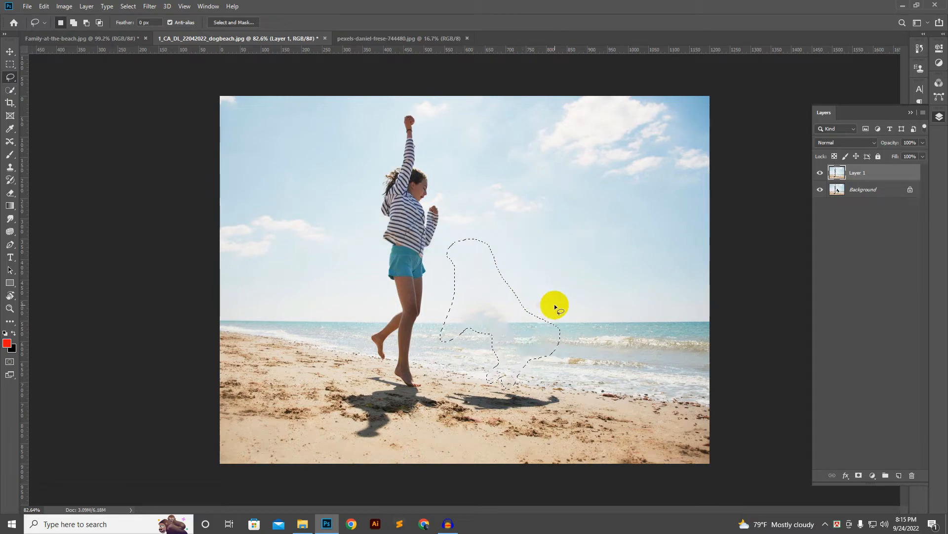
Clean up the smudge on the horizon where the dog was with a new lasso selection and Content-Aware fill, and deselect.
{"action": "scroll", "coordinate": [548, 331], "scroll_direction": "up", "scroll_amount": 2}
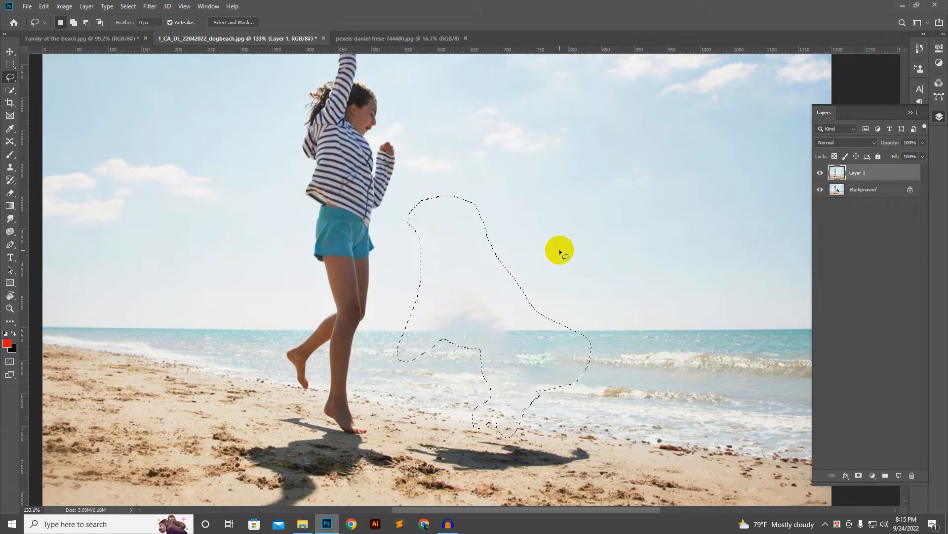
{"action": "scroll", "coordinate": [495, 325], "scroll_direction": "up", "scroll_amount": 2}
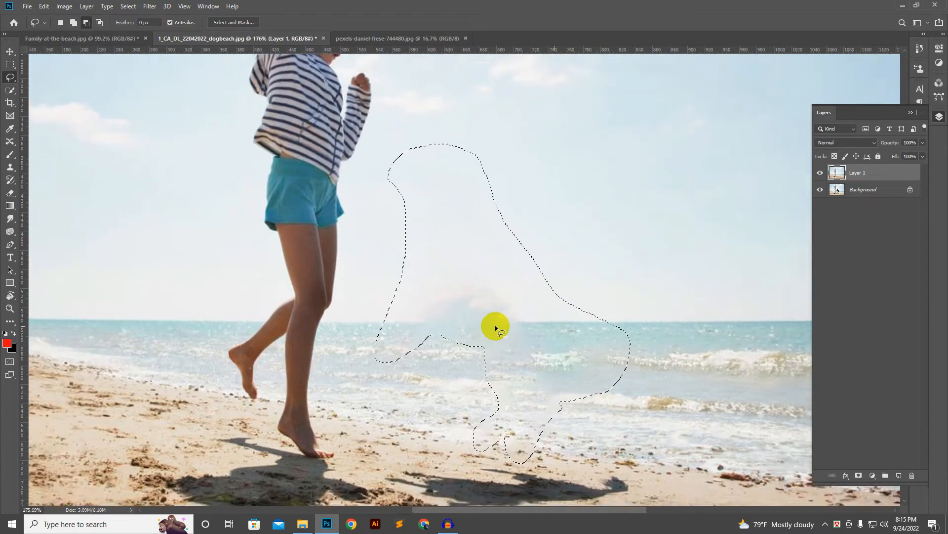
{"action": "scroll", "coordinate": [496, 326], "scroll_direction": "down", "scroll_amount": 3}
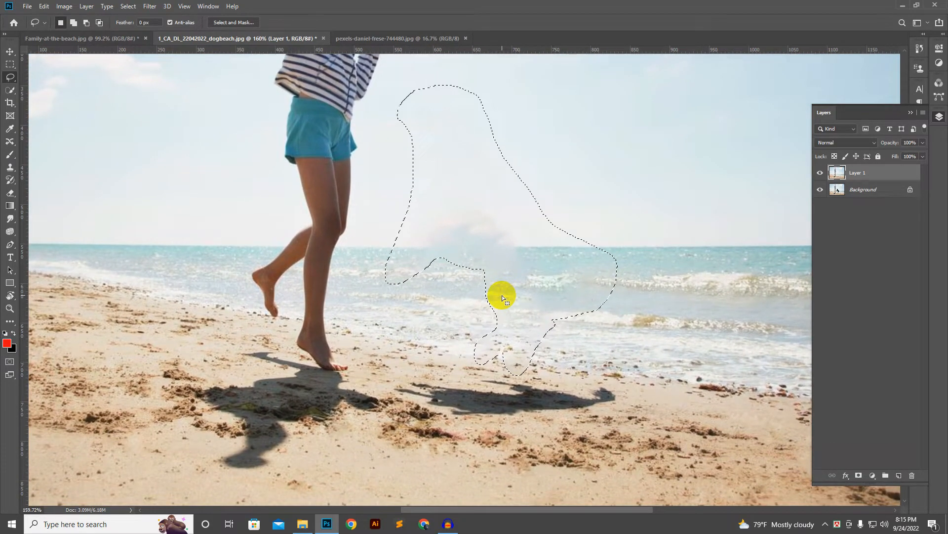
{"action": "left_click_drag", "start_coordinate": [494, 154], "coordinate": [508, 379]}
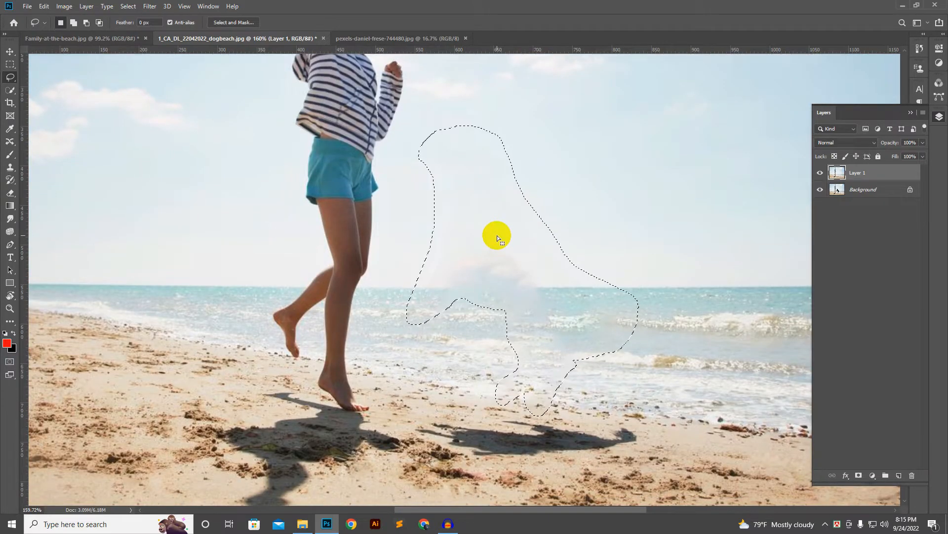
{"action": "left_click", "coordinate": [484, 280]}
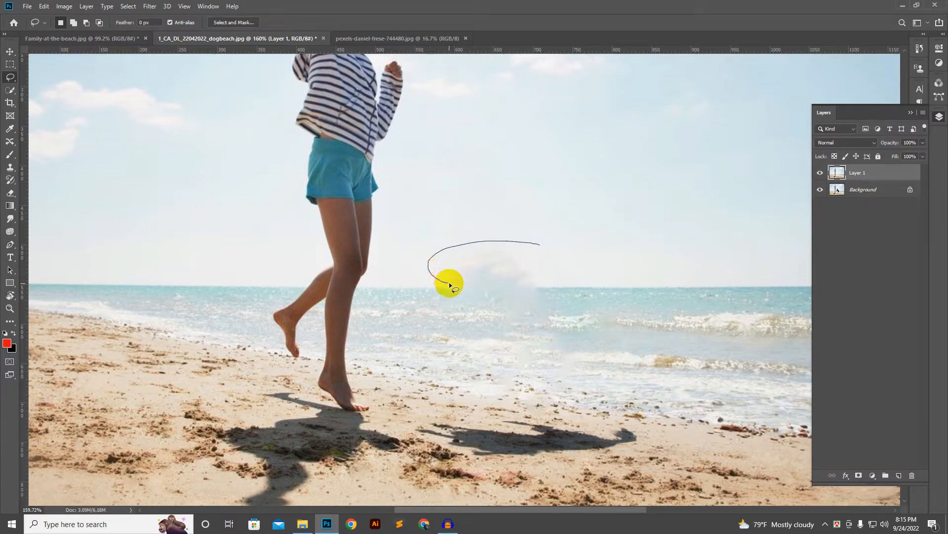
{"action": "mouse_move", "coordinate": [470, 284]}
{"action": "left_mouse_down"}
{"action": "mouse_move", "coordinate": [546, 271]}
{"action": "mouse_move", "coordinate": [546, 245]}
{"action": "mouse_move", "coordinate": [452, 239]}
{"action": "mouse_move", "coordinate": [417, 280]}
{"action": "mouse_move", "coordinate": [515, 323]}
{"action": "mouse_move", "coordinate": [519, 342]}
{"action": "mouse_move", "coordinate": [554, 333]}
{"action": "mouse_move", "coordinate": [542, 276]}
{"action": "left_mouse_up"}
{"action": "left_click_drag", "start_coordinate": [527, 244], "coordinate": [526, 244]}
{"action": "key", "text": "shift+F5"}
{"action": "key", "text": "Return"}
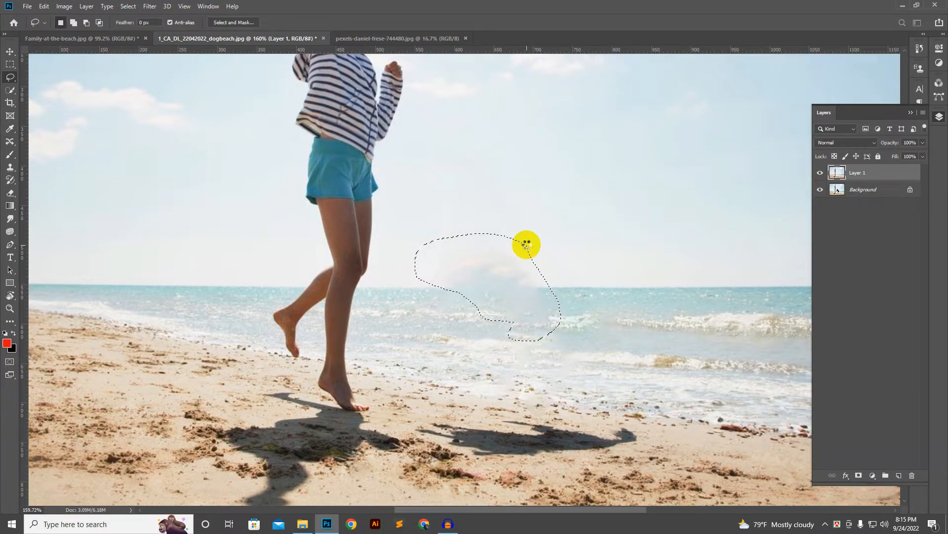
{"action": "scroll", "coordinate": [526, 244], "scroll_direction": "down", "scroll_amount": 5}
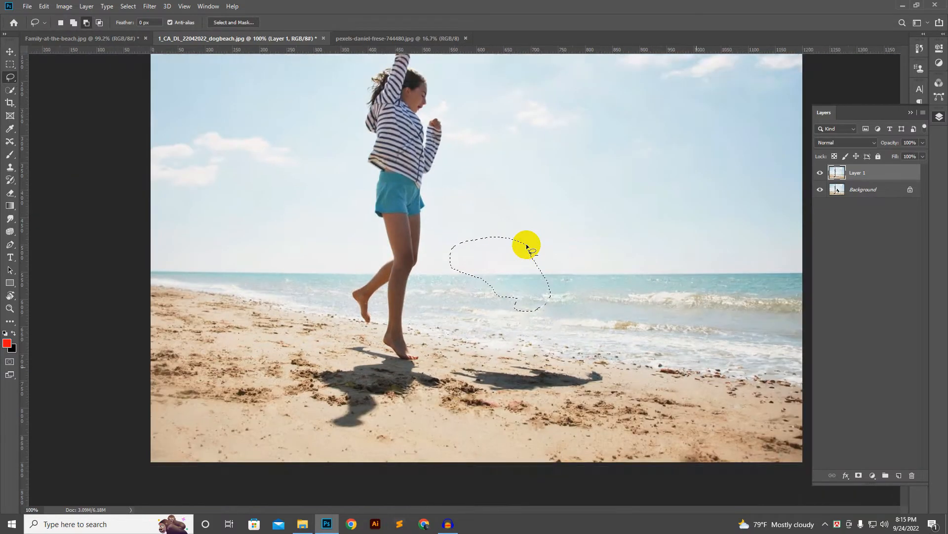
{"action": "key", "text": "ctrl+d"}
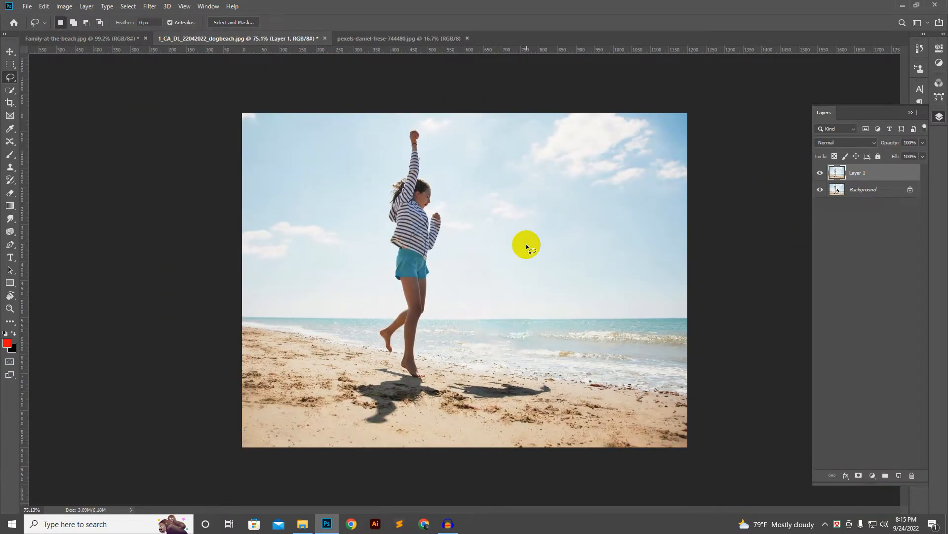
Remove the dog's shadow on the sand by lassoing it and filling it with Content-Aware contents, and deselect.
{"action": "scroll", "coordinate": [473, 408], "scroll_direction": "up", "scroll_amount": 4}
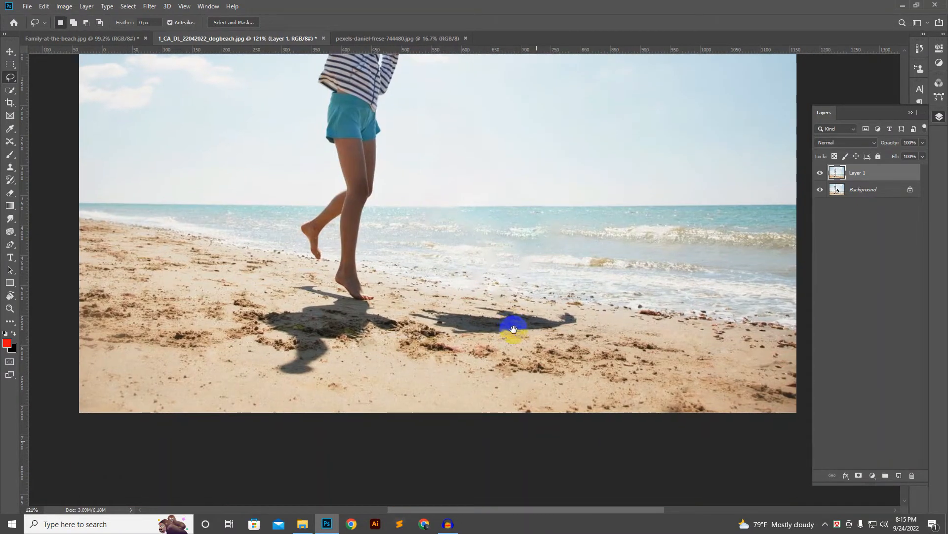
{"action": "scroll", "coordinate": [514, 328], "scroll_direction": "up", "scroll_amount": 2}
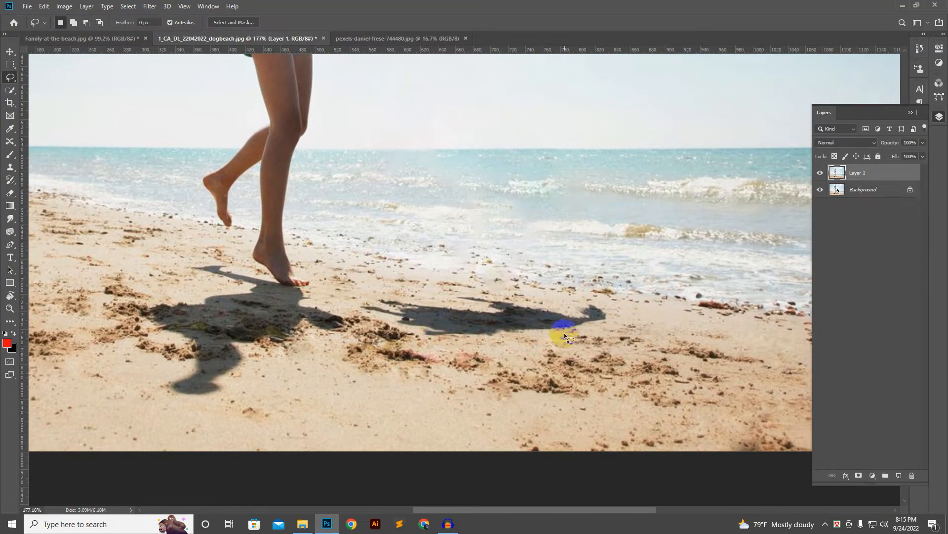
{"action": "left_click_drag", "start_coordinate": [365, 297], "coordinate": [457, 308]}
{"action": "mouse_move", "coordinate": [605, 334]}
{"action": "left_mouse_down"}
{"action": "mouse_move", "coordinate": [446, 346]}
{"action": "mouse_move", "coordinate": [388, 325]}
{"action": "left_mouse_up"}
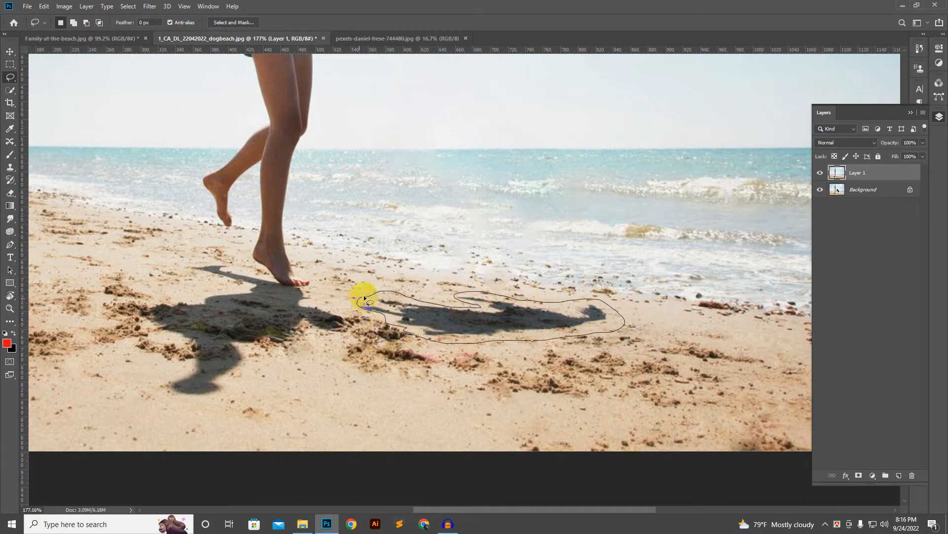
{"action": "left_click_drag", "start_coordinate": [364, 295], "coordinate": [369, 296]}
{"action": "key", "text": "shift+F5"}
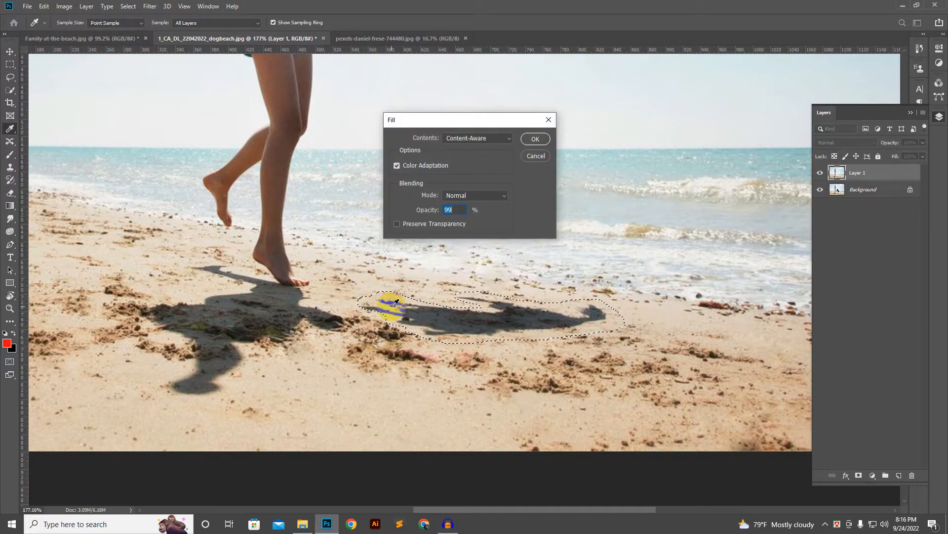
{"action": "key", "text": "Return"}
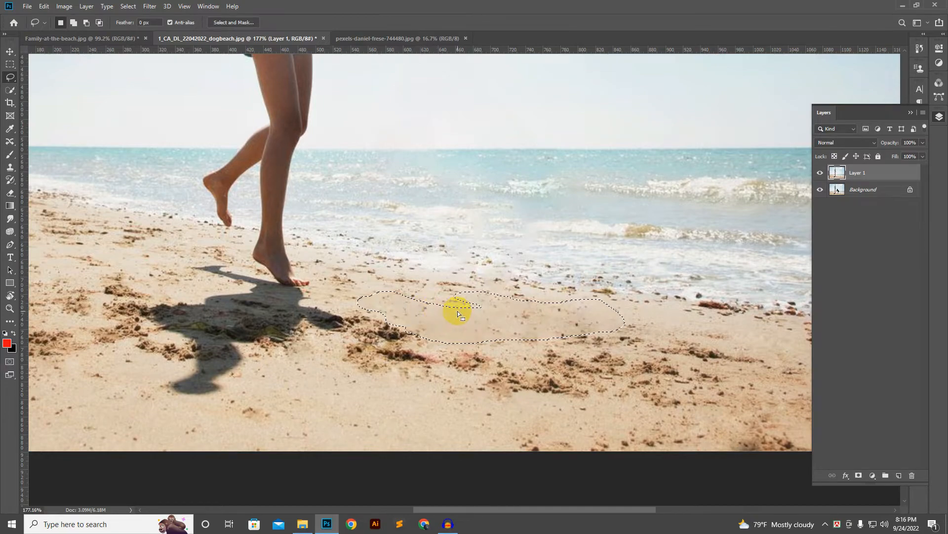
{"action": "key", "text": "ctrl+d"}
{"action": "scroll", "coordinate": [457, 310], "scroll_direction": "down", "scroll_amount": 2}
{"action": "scroll", "coordinate": [458, 310], "scroll_direction": "down", "scroll_amount": 5}
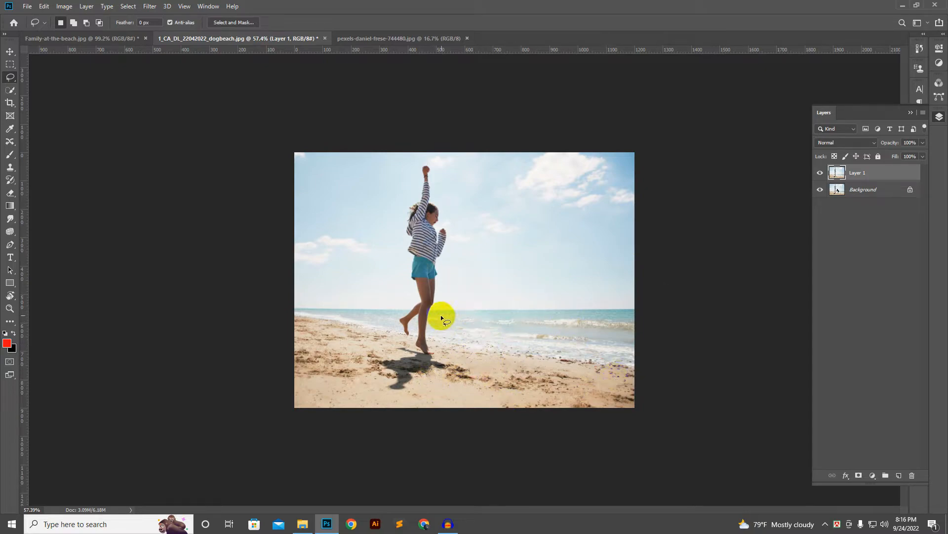
{"action": "scroll", "coordinate": [470, 357], "scroll_direction": "up", "scroll_amount": 4}
{"action": "scroll", "coordinate": [471, 362], "scroll_direction": "down", "scroll_amount": 2}
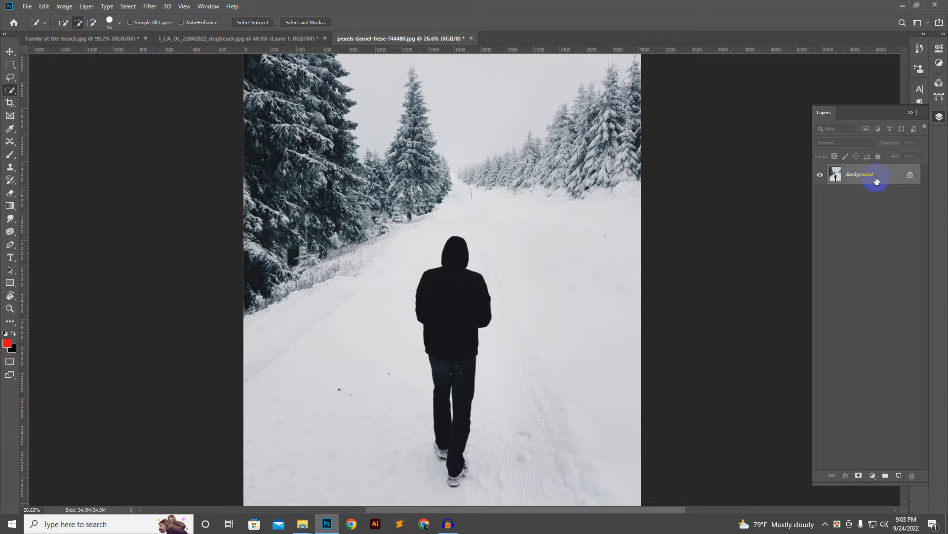
Duplicate the snow photo's Background layer and select the whole walking man, including his shoes, with the Quick Selection tool.
{"action": "key", "text": "ctrl+j"}
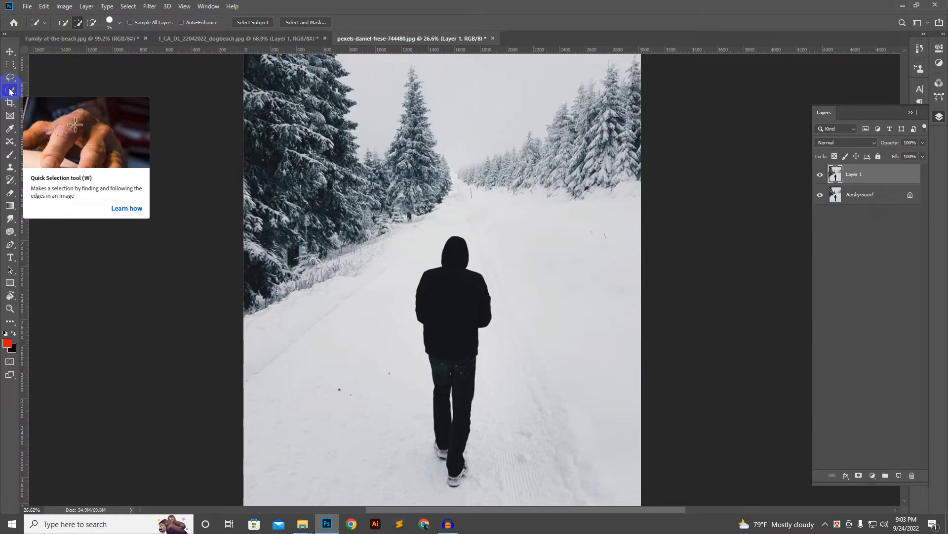
{"action": "scroll", "coordinate": [458, 280], "scroll_direction": "up", "scroll_amount": 2}
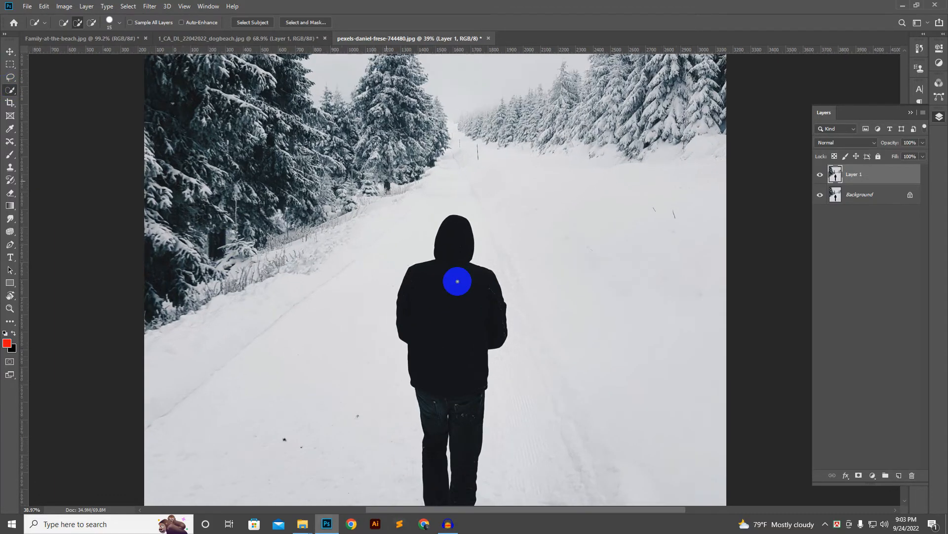
{"action": "left_click_drag", "start_coordinate": [451, 243], "coordinate": [444, 345]}
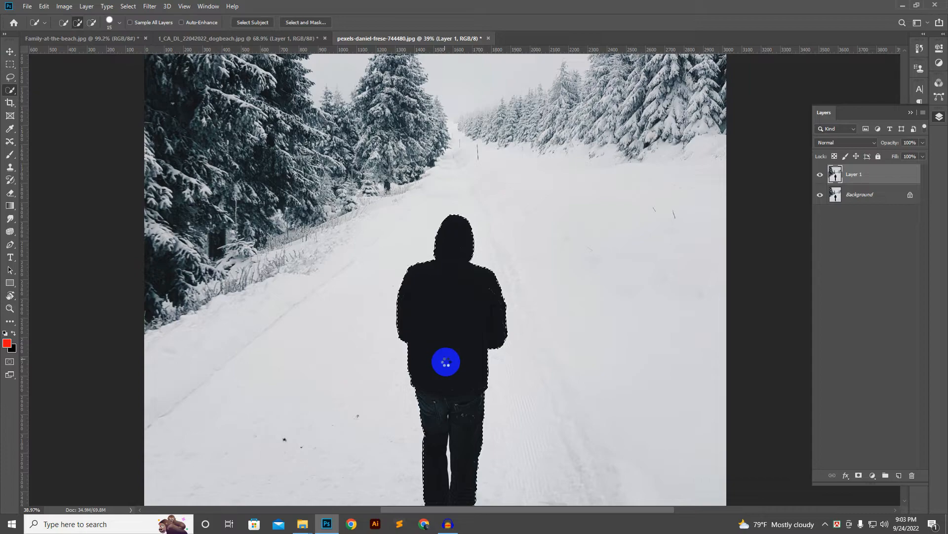
{"action": "scroll", "coordinate": [447, 346], "scroll_direction": "down", "scroll_amount": 3}
{"action": "left_click", "coordinate": [435, 434]}
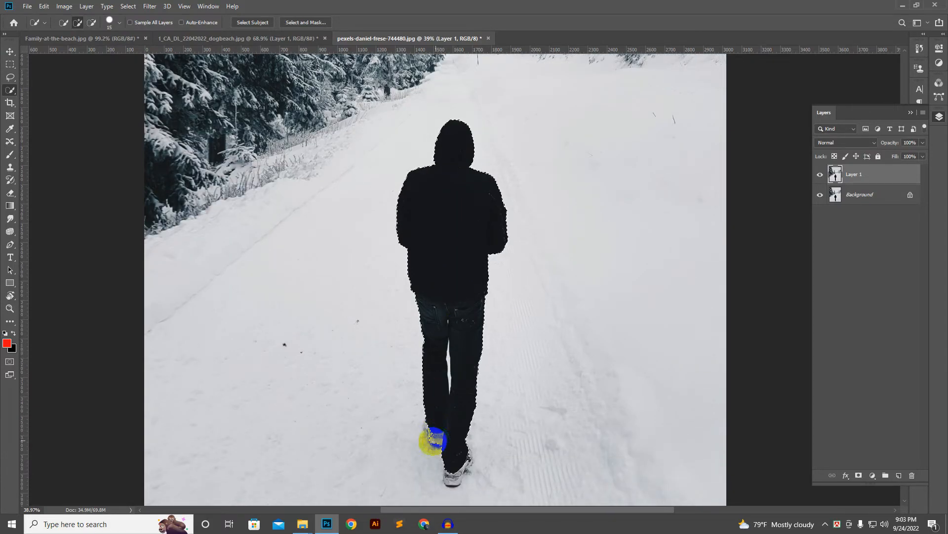
{"action": "mouse_move", "coordinate": [430, 437]}
{"action": "left_mouse_down"}
{"action": "mouse_move", "coordinate": [467, 464]}
{"action": "mouse_move", "coordinate": [451, 478]}
{"action": "mouse_move", "coordinate": [470, 450]}
{"action": "left_mouse_up"}
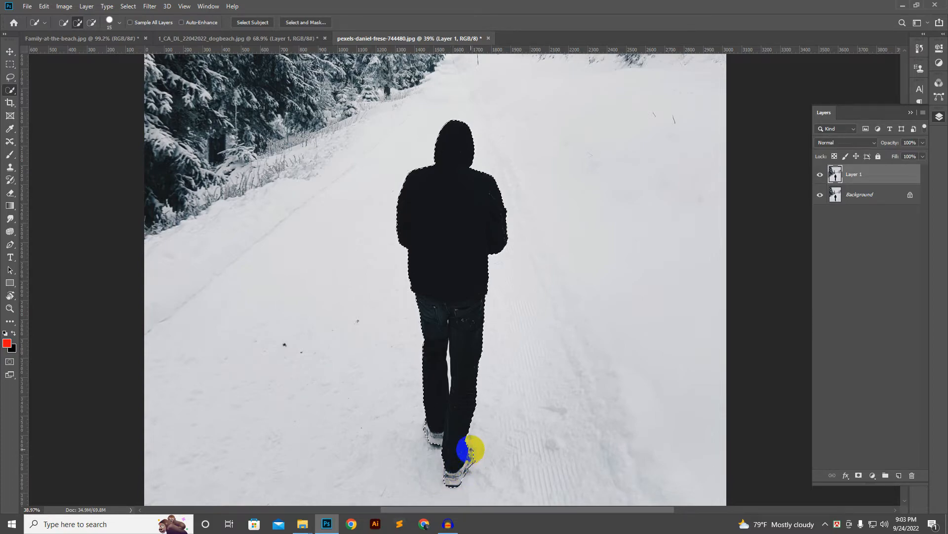
{"action": "scroll", "coordinate": [471, 449], "scroll_direction": "down", "scroll_amount": 2}
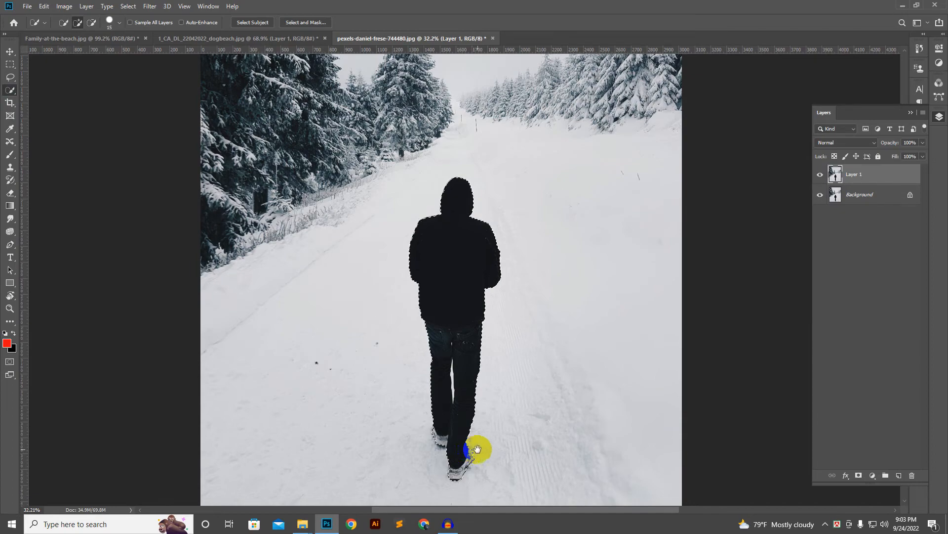
{"action": "left_click_drag", "start_coordinate": [457, 433], "coordinate": [454, 405]}
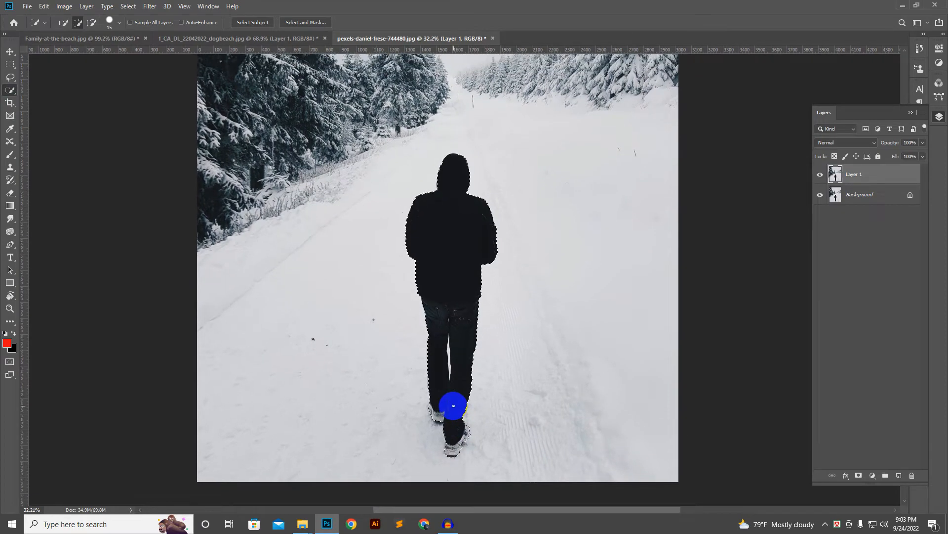
{"action": "scroll", "coordinate": [454, 405], "scroll_direction": "down", "scroll_amount": 1}
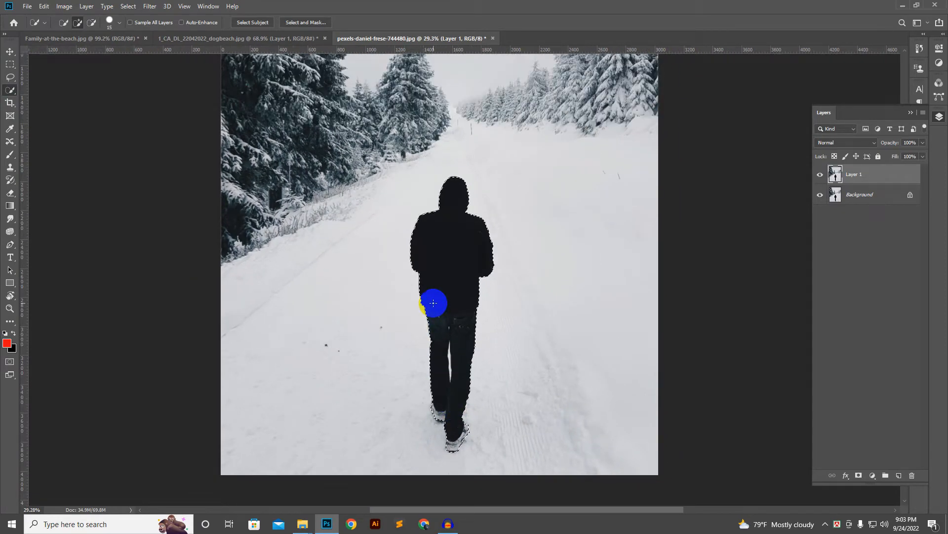
Expand the selection around the walking man by 15 pixels, with the effect applied at canvas bounds.
{"action": "scroll", "coordinate": [433, 303], "scroll_direction": "up", "scroll_amount": 1}
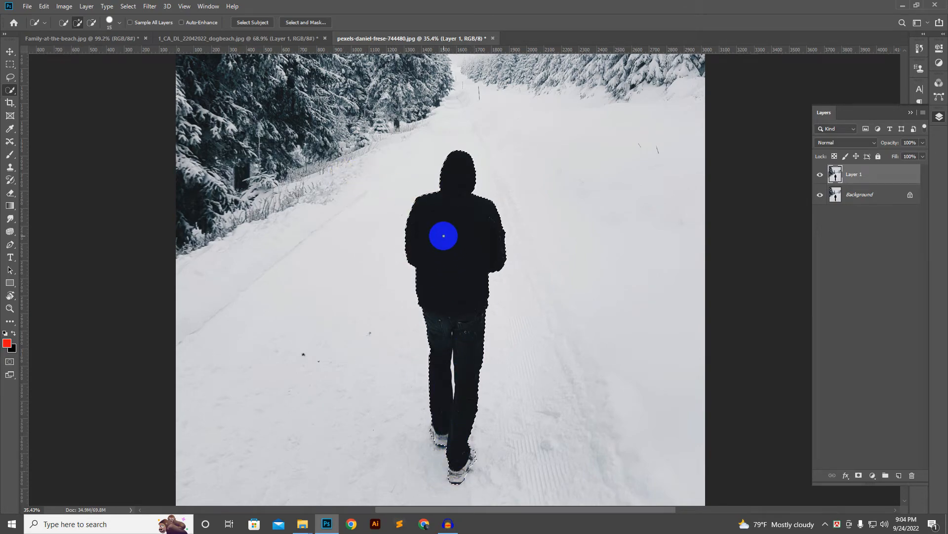
{"action": "left_click", "coordinate": [129, 6]}
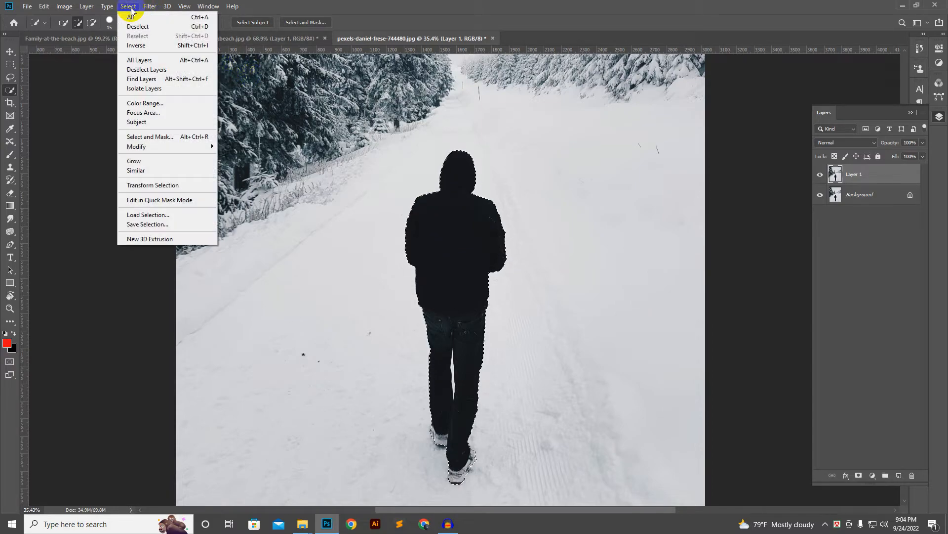
{"action": "left_click", "coordinate": [185, 146]}
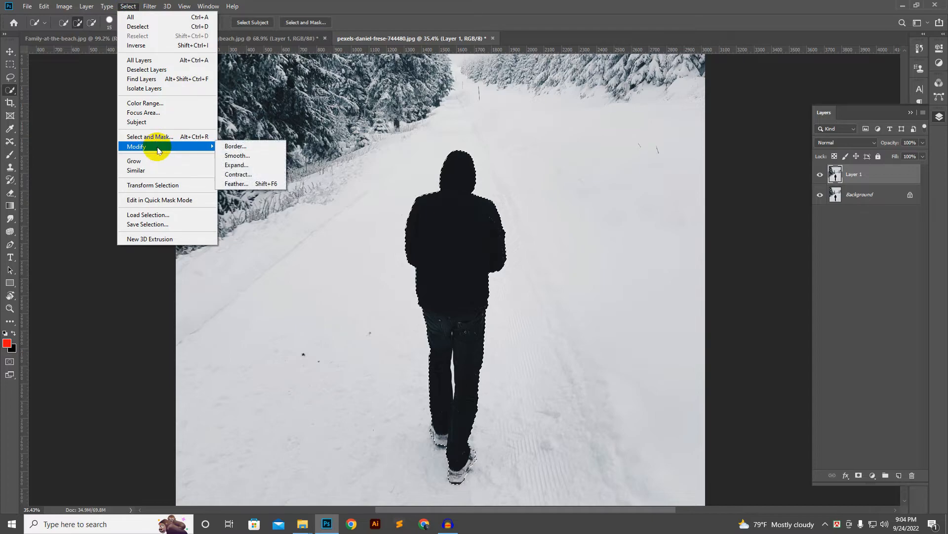
{"action": "left_click", "coordinate": [246, 166]}
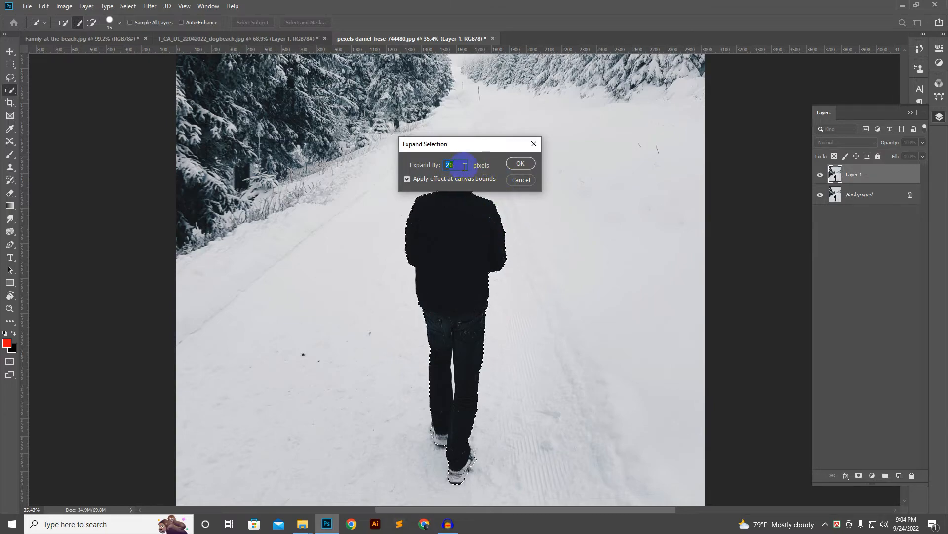
{"action": "type", "text": "15"}
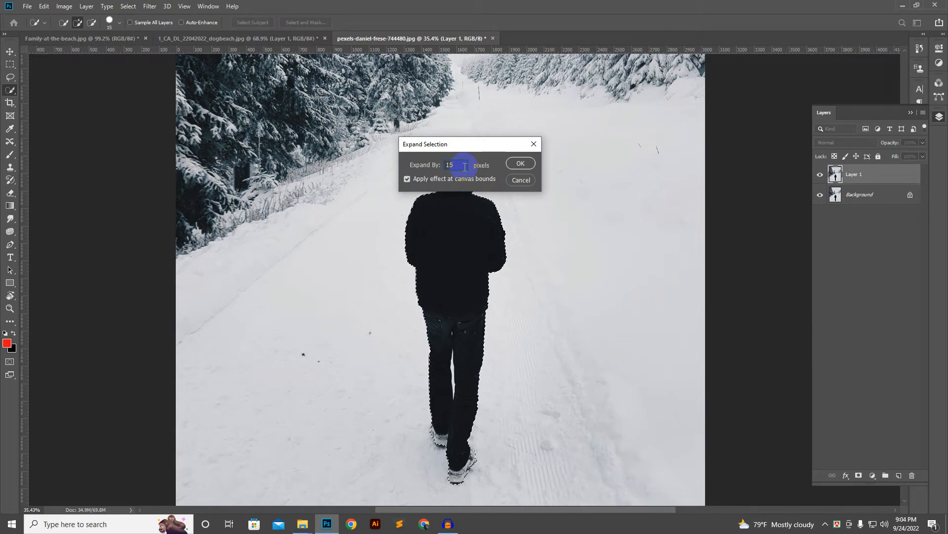
{"action": "key", "text": "Return"}
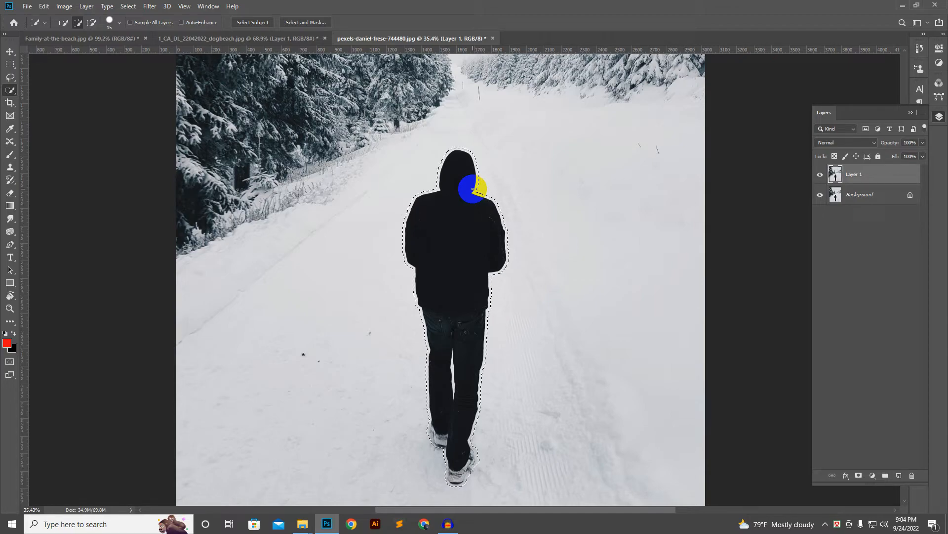
Fill the expanded selection of the walking man with Content-Aware contents at 99% opacity, and deselect.
{"action": "key", "text": "shift+BackSpace"}
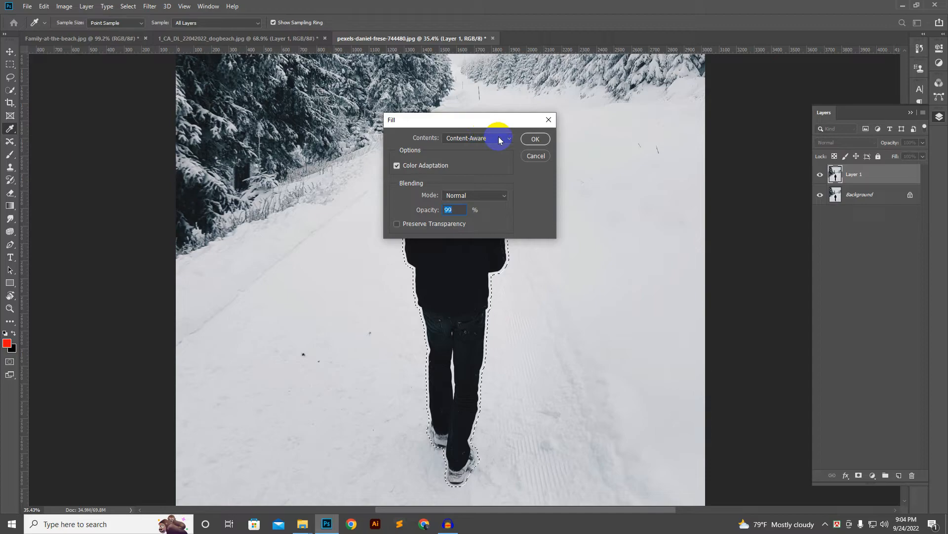
{"action": "left_click", "coordinate": [535, 141]}
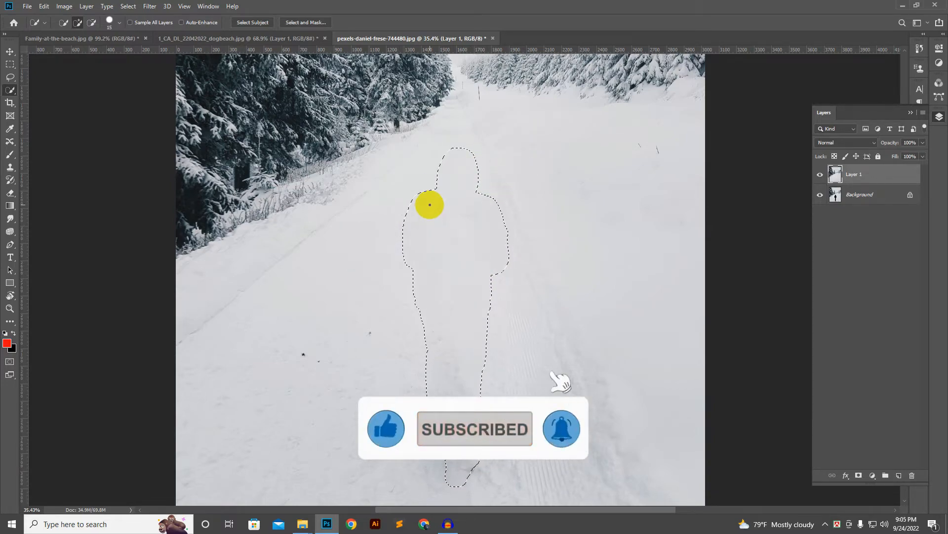
{"action": "key", "text": "ctrl+d"}
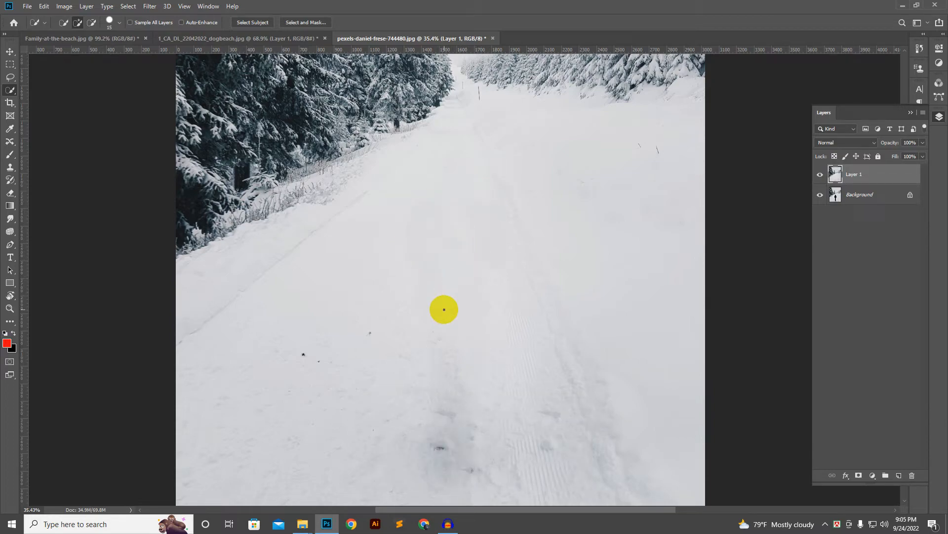
{"action": "scroll", "coordinate": [444, 310], "scroll_direction": "down", "scroll_amount": 2}
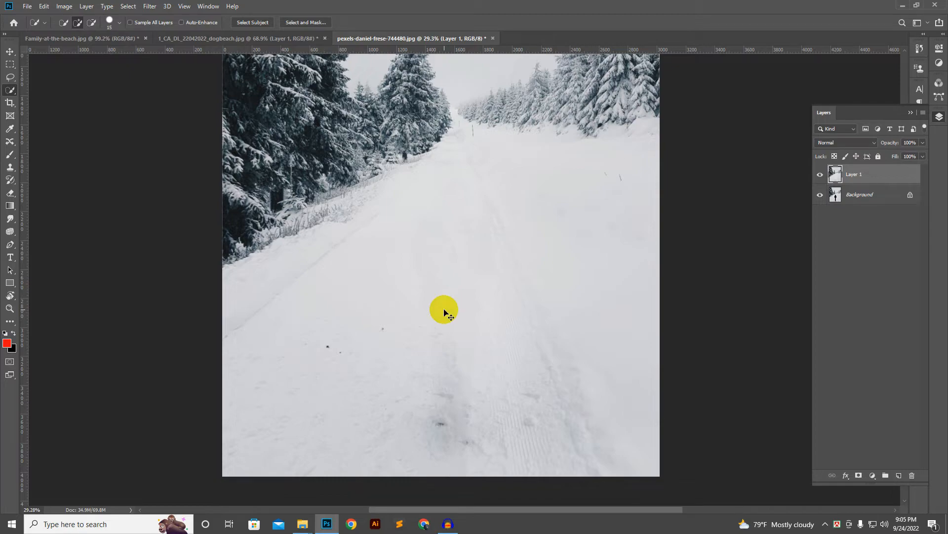
Undo the deselection, the Content-Aware fill and the expansion to restore the tight selection around the man.
{"action": "key", "text": "ctrl+shift+d"}
{"action": "key", "text": "ctrl+z"}
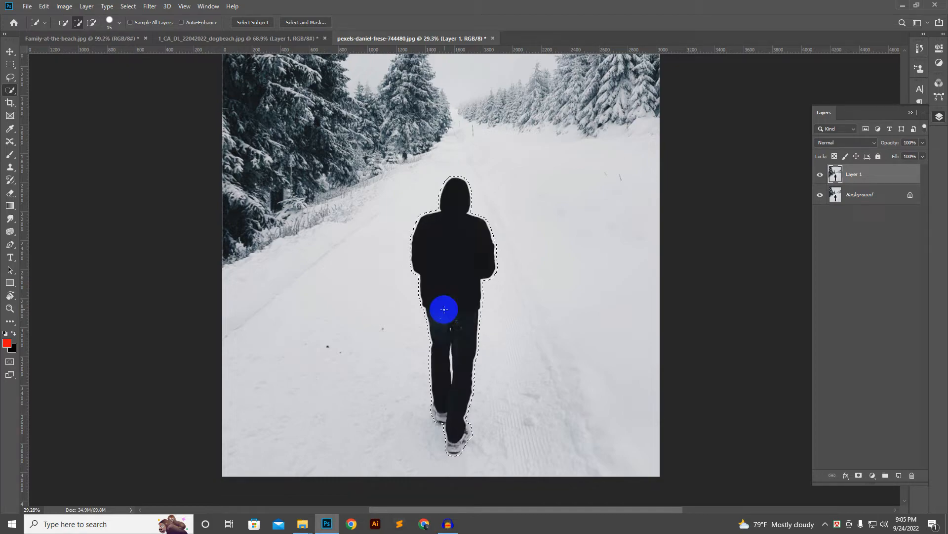
{"action": "key", "text": "ctrl+z"}
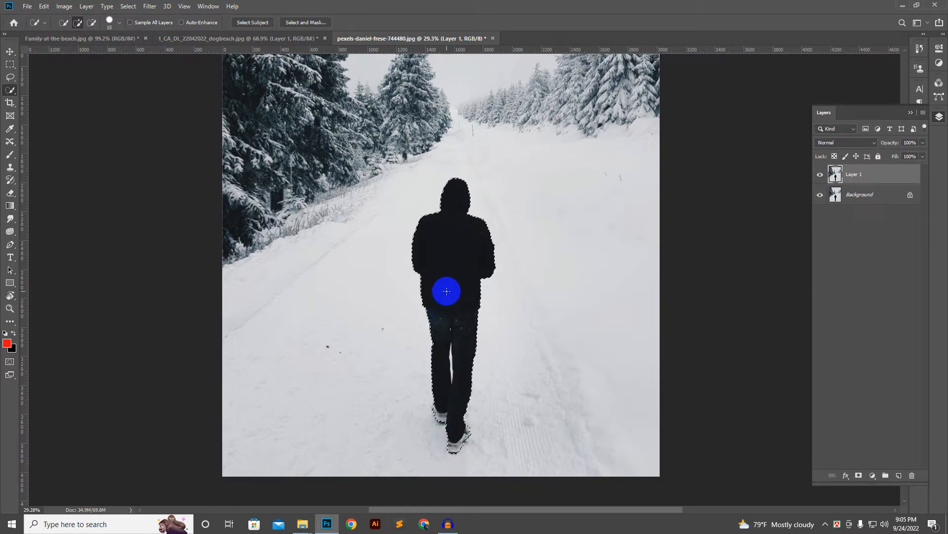
Fill the tight, unexpanded selection of the walking man with Content-Aware contents for comparison.
{"action": "scroll", "coordinate": [447, 230], "scroll_direction": "up", "scroll_amount": 2}
{"action": "scroll", "coordinate": [447, 231], "scroll_direction": "up", "scroll_amount": 2}
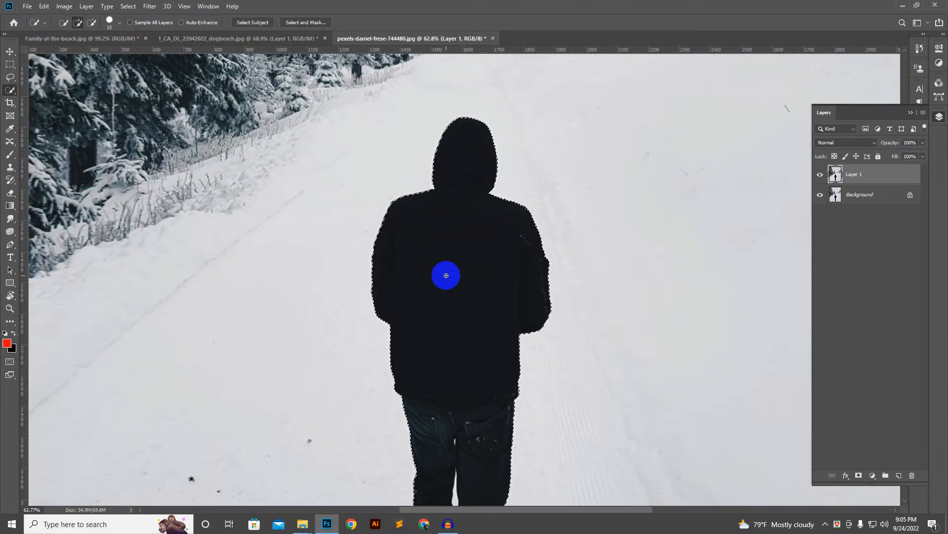
{"action": "scroll", "coordinate": [445, 273], "scroll_direction": "down", "scroll_amount": 2}
{"action": "left_click_drag", "start_coordinate": [440, 325], "coordinate": [447, 284]}
{"action": "scroll", "coordinate": [446, 283], "scroll_direction": "down", "scroll_amount": 1}
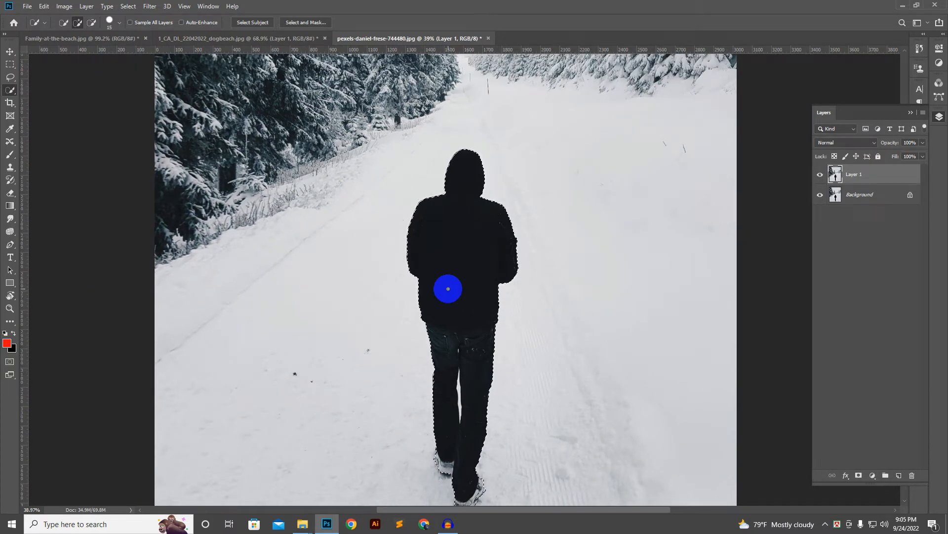
{"action": "key", "text": "shift+F5"}
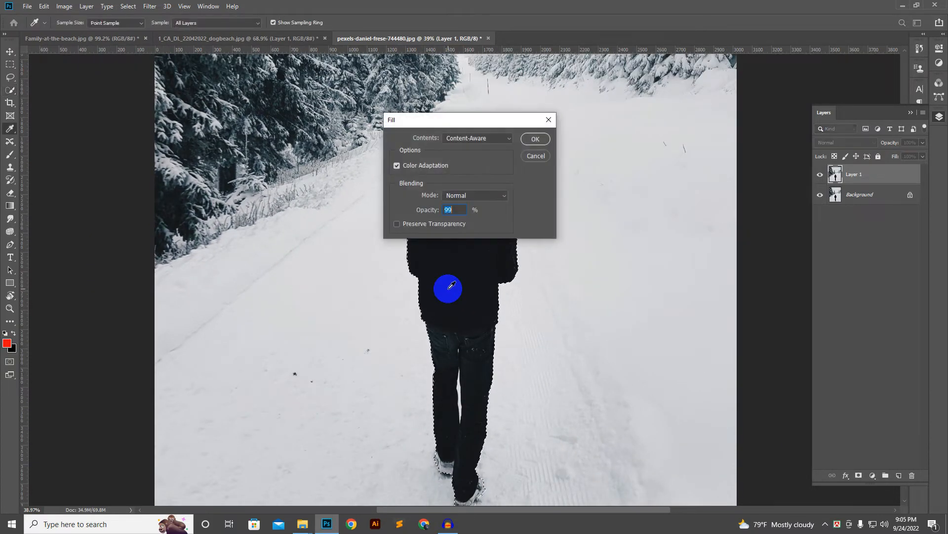
{"action": "key", "text": "Return"}
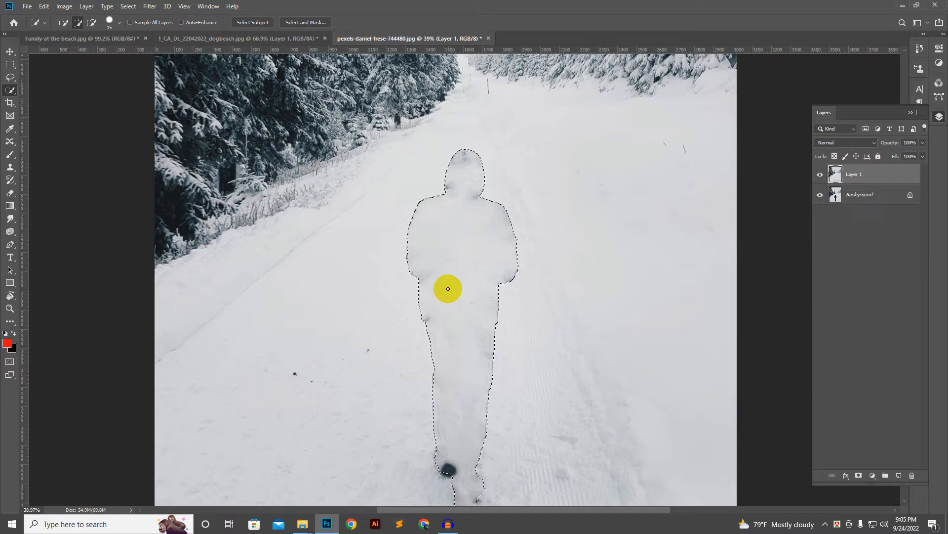
Examine the filled silhouette up close, checking its edges and shoe area for leftover outlines and smudges.
{"action": "scroll", "coordinate": [448, 288], "scroll_direction": "up", "scroll_amount": 3, "text": "alt"}
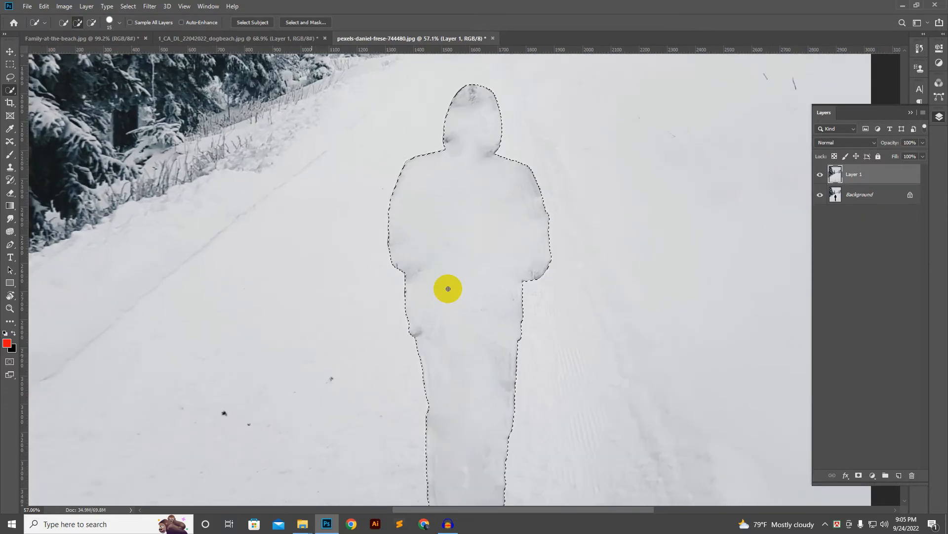
{"action": "scroll", "coordinate": [448, 288], "scroll_direction": "up", "scroll_amount": 2, "text": "alt"}
{"action": "scroll", "coordinate": [448, 288], "scroll_direction": "down", "scroll_amount": 3, "text": "alt"}
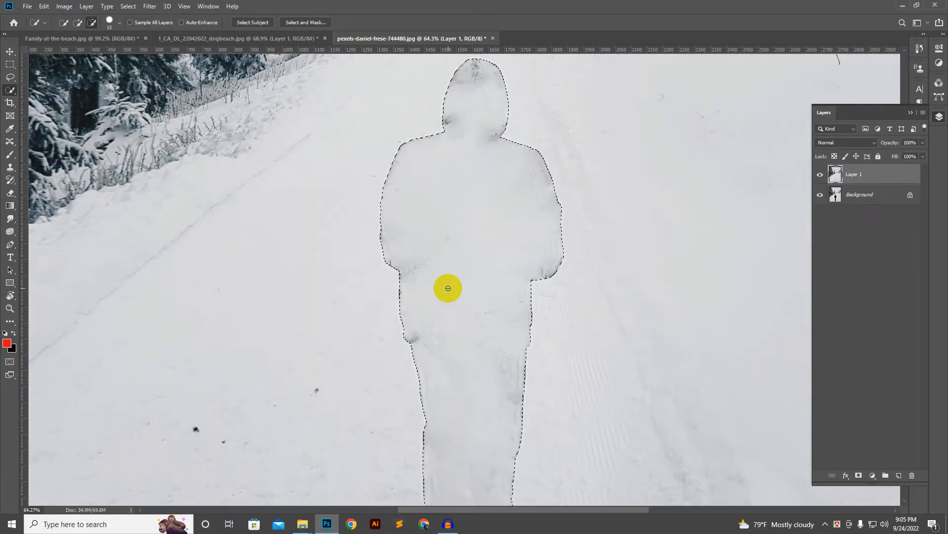
{"action": "scroll", "coordinate": [444, 173], "scroll_direction": "down", "scroll_amount": 1, "text": "alt"}
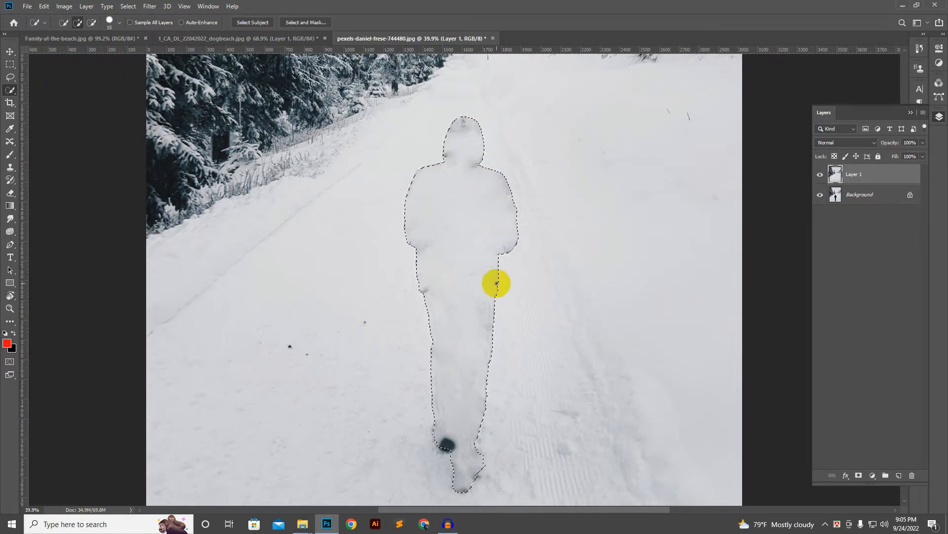
{"action": "scroll", "coordinate": [449, 321], "scroll_direction": "up", "scroll_amount": 2, "text": "alt"}
{"action": "scroll", "coordinate": [450, 322], "scroll_direction": "up", "scroll_amount": 5, "text": "alt"}
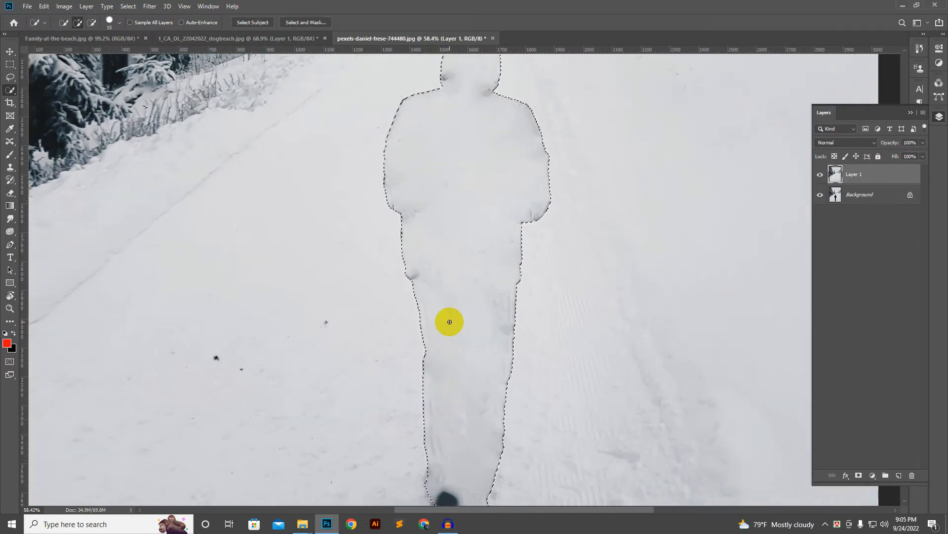
{"action": "scroll", "coordinate": [450, 322], "scroll_direction": "up", "scroll_amount": 1}
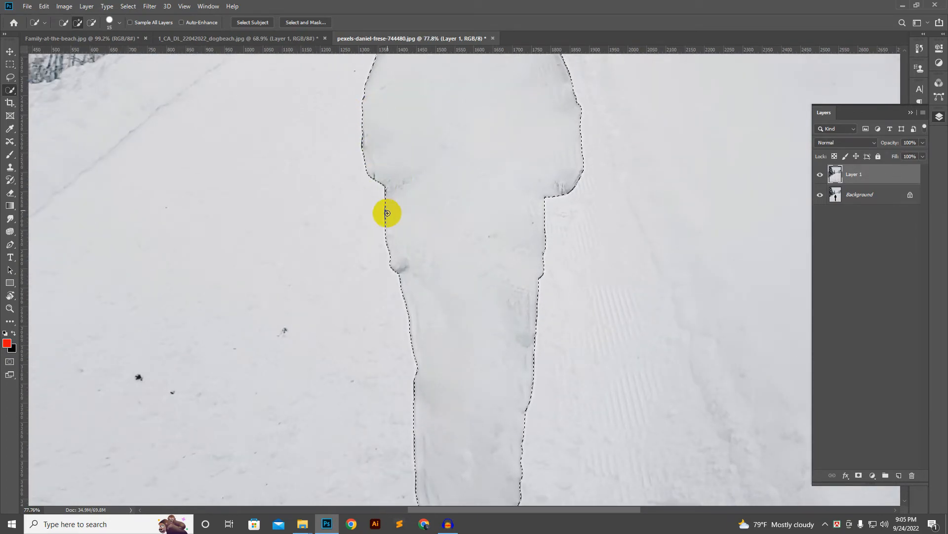
{"action": "scroll", "coordinate": [526, 317], "scroll_direction": "down", "scroll_amount": 2, "text": "alt"}
{"action": "scroll", "coordinate": [526, 318], "scroll_direction": "down", "scroll_amount": 3, "text": "alt"}
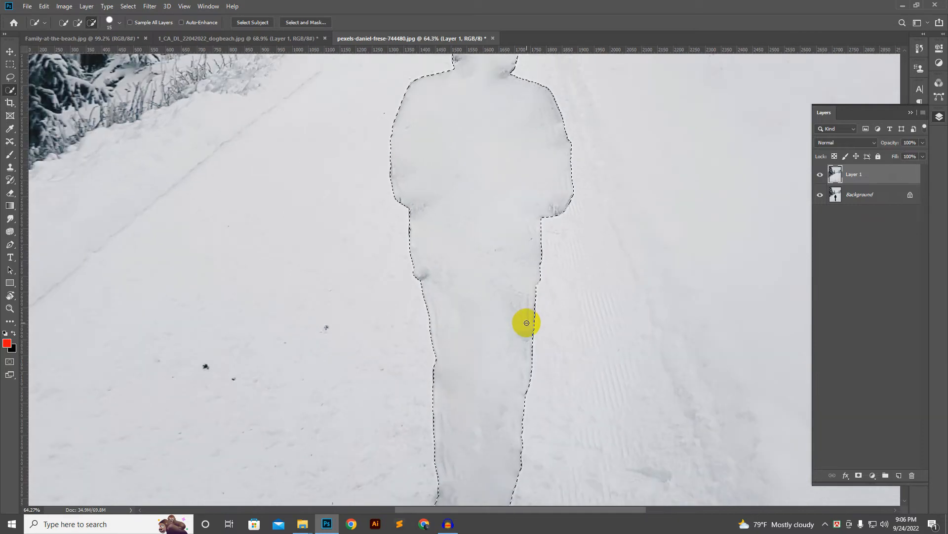
{"action": "scroll", "coordinate": [526, 324], "scroll_direction": "down", "scroll_amount": 1, "text": "alt"}
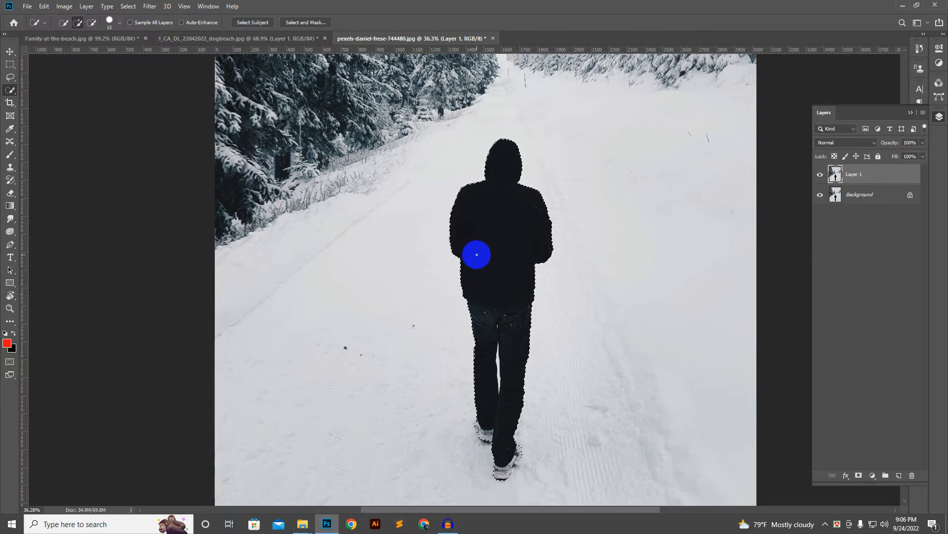
Expand the restored tight selection of the walking man by 15 pixels.
{"action": "left_click", "coordinate": [128, 6]}
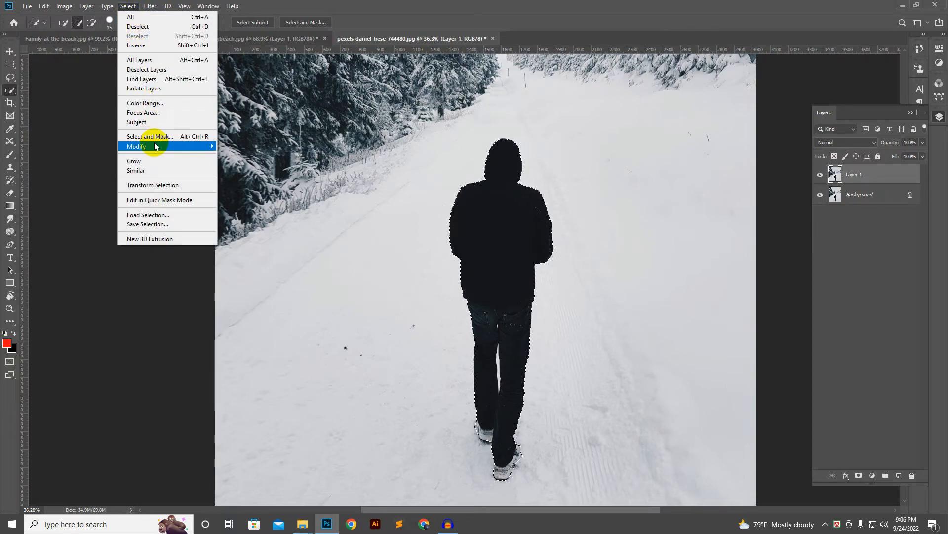
{"action": "mouse_move", "coordinate": [159, 146]}
{"action": "left_click", "coordinate": [236, 165]}
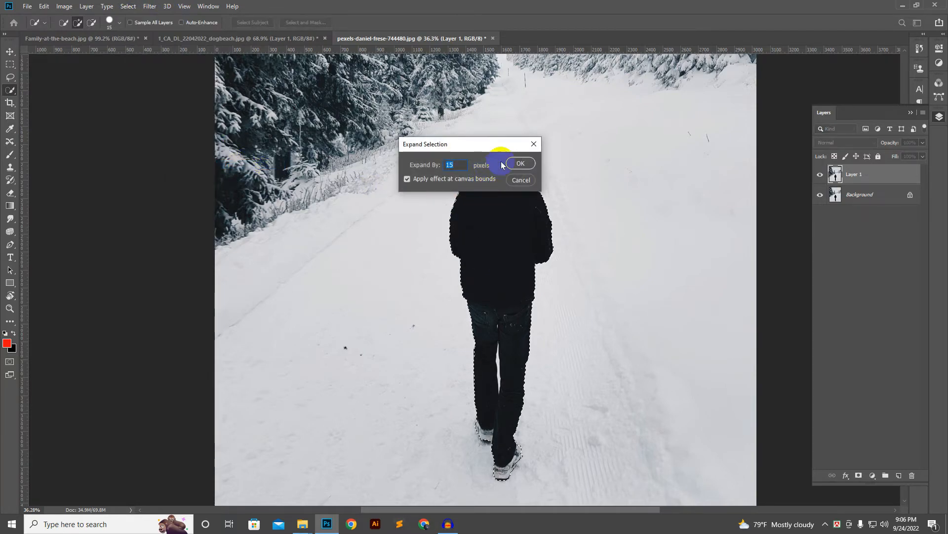
{"action": "left_click", "coordinate": [525, 165]}
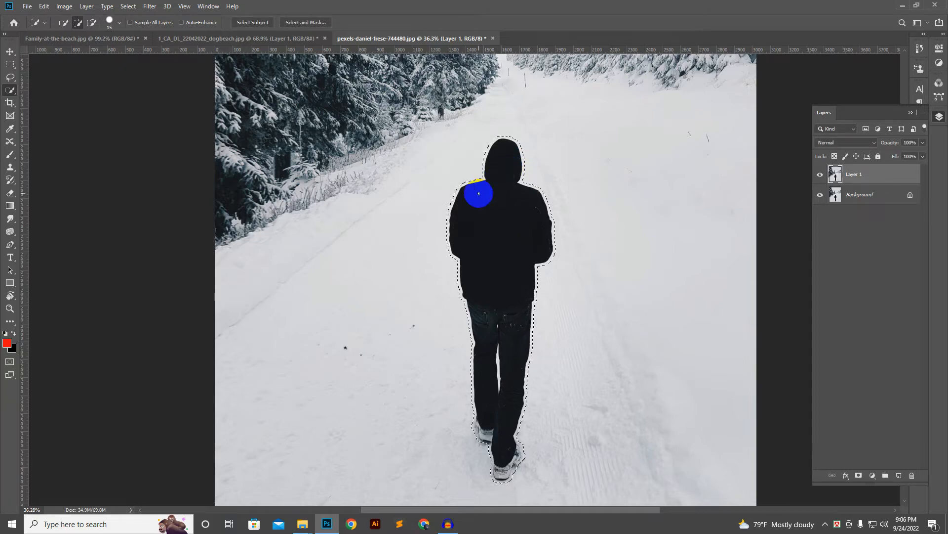
Fill the expanded selection with Content-Aware contents at 99% opacity, deselect, and check the snow where the man's shoes were.
{"action": "key", "text": "shift+BackSpace"}
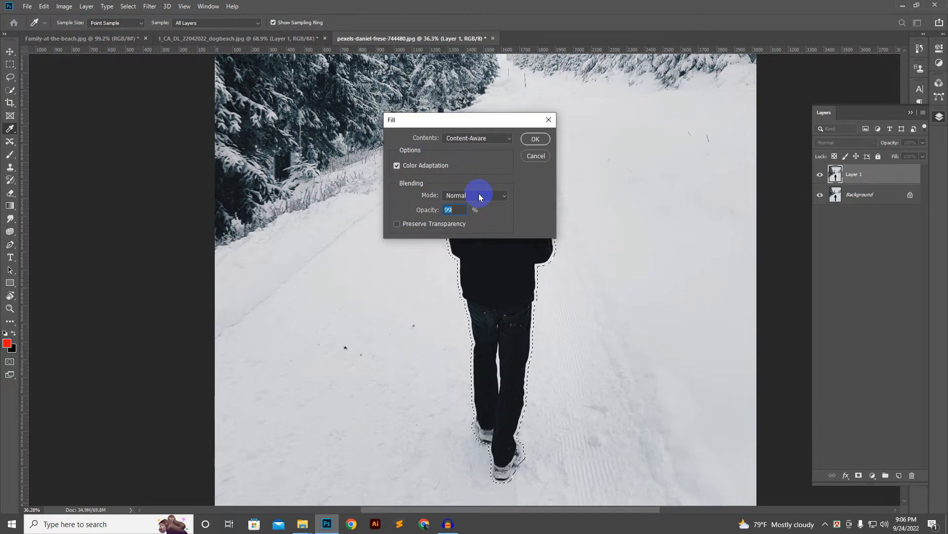
{"action": "key", "text": "Return"}
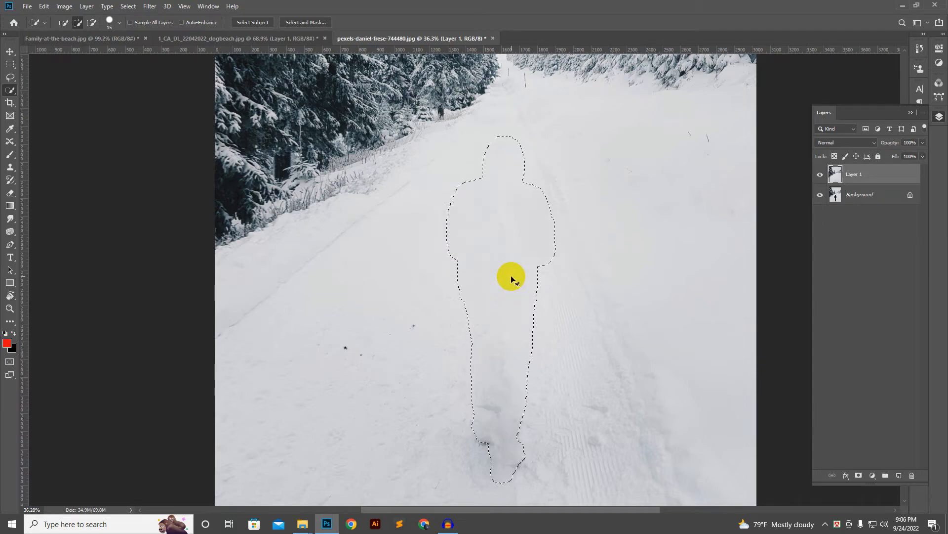
{"action": "key", "text": "ctrl+d"}
{"action": "scroll", "coordinate": [511, 277], "scroll_direction": "down", "scroll_amount": 3}
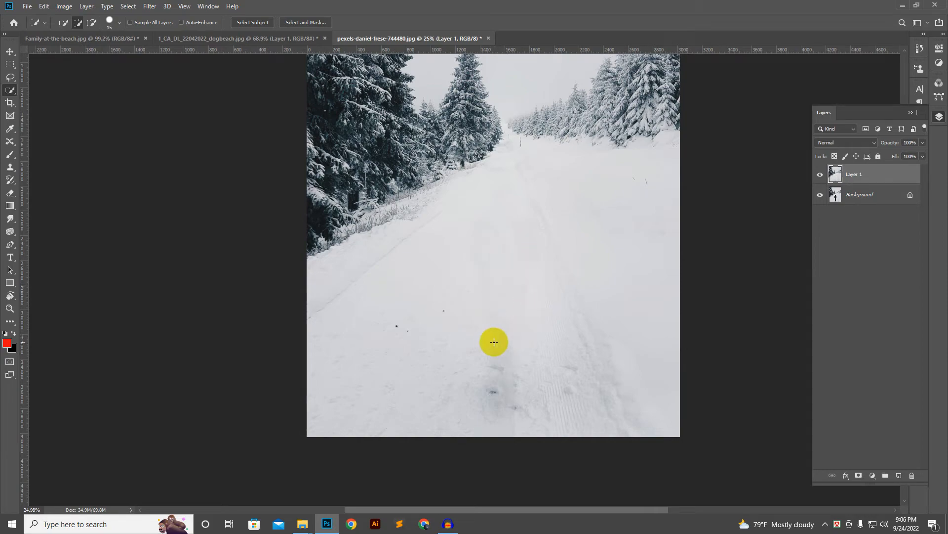
{"action": "scroll", "coordinate": [504, 382], "scroll_direction": "up", "scroll_amount": 4}
{"action": "scroll", "coordinate": [504, 385], "scroll_direction": "down", "scroll_amount": 3}
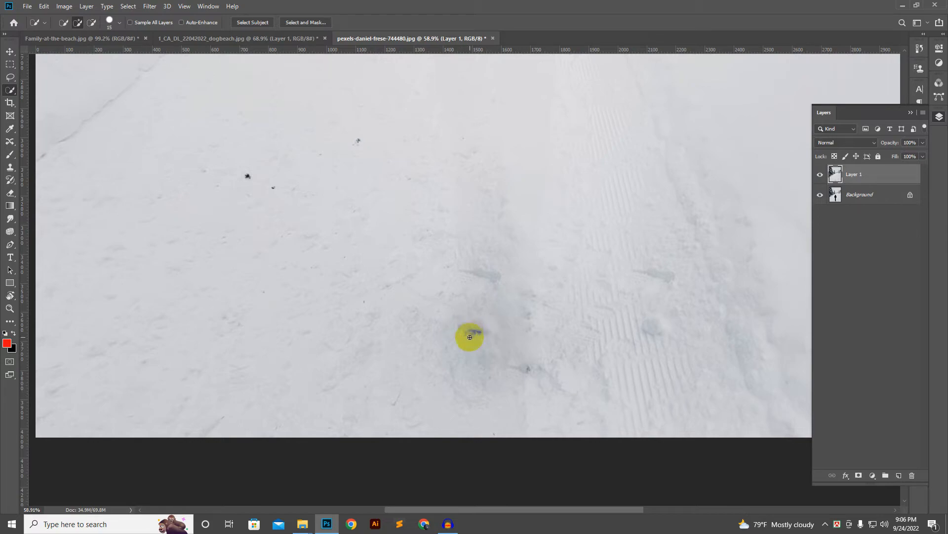
{"action": "scroll", "coordinate": [476, 348], "scroll_direction": "down", "scroll_amount": 2}
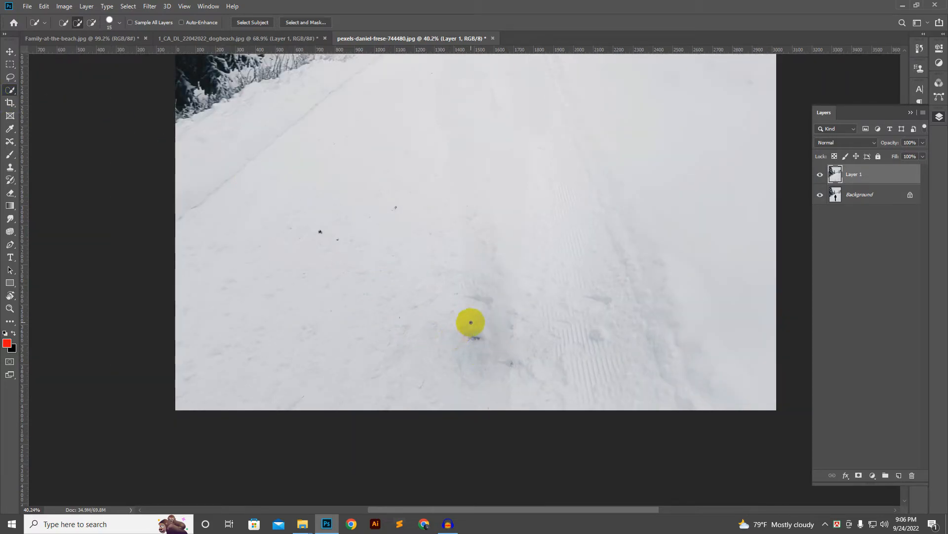
{"action": "scroll", "coordinate": [489, 312], "scroll_direction": "up", "scroll_amount": 2}
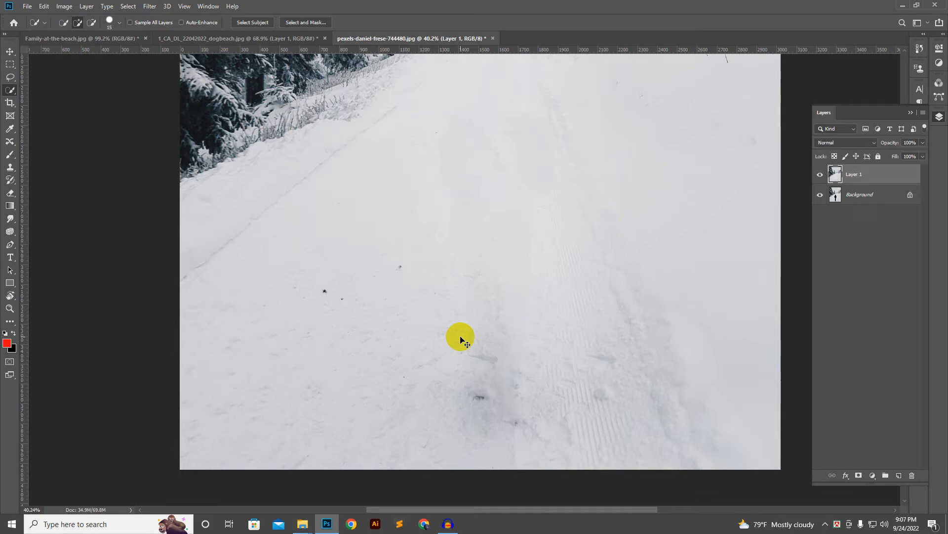
Undo the last deselection and Content-Aware fill to bring back the walking man, and clear the selection.
{"action": "key", "text": "ctrl+z"}
{"action": "key", "text": "ctrl+z"}
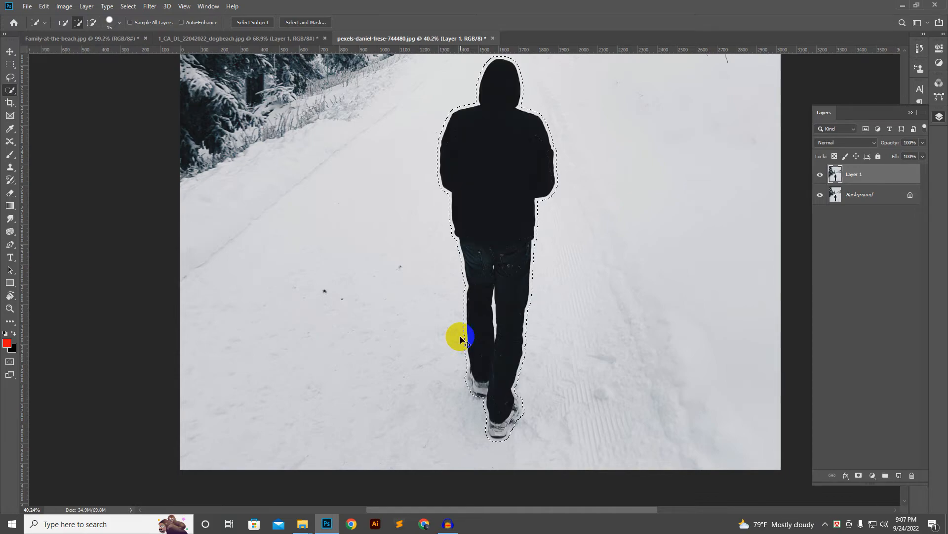
{"action": "scroll", "coordinate": [460, 331], "scroll_direction": "down", "scroll_amount": 3}
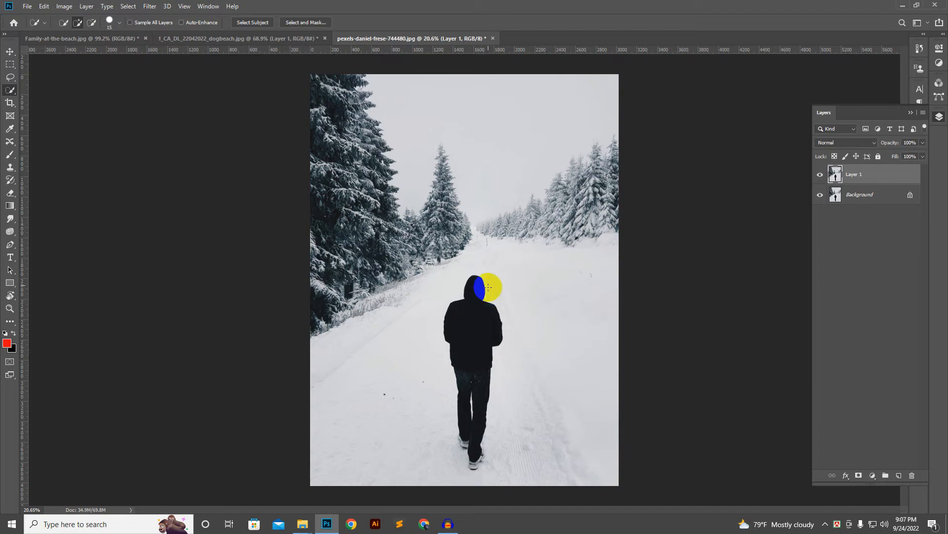
Select the walking man's whole silhouette, from hood to shoes, with the Quick Selection tool.
{"action": "left_click", "coordinate": [10, 78]}
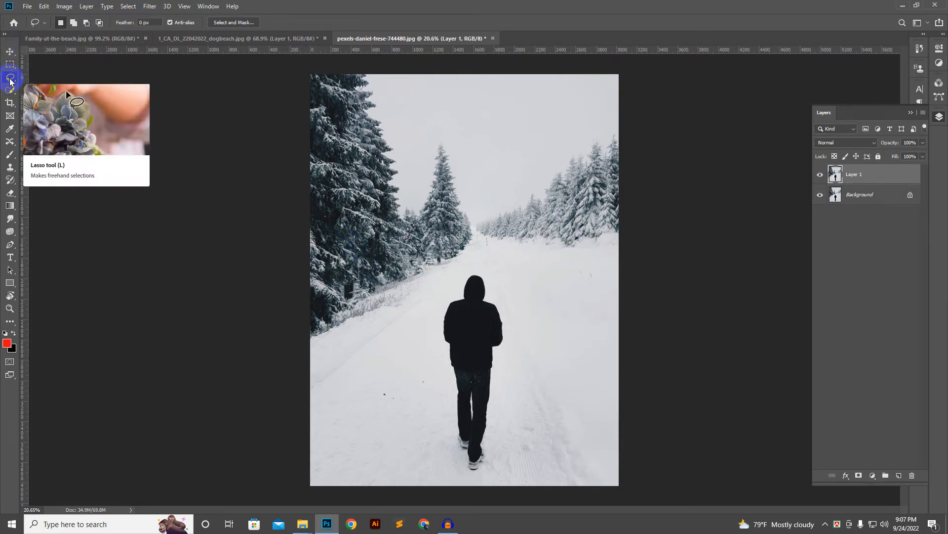
{"action": "left_click", "coordinate": [10, 90]}
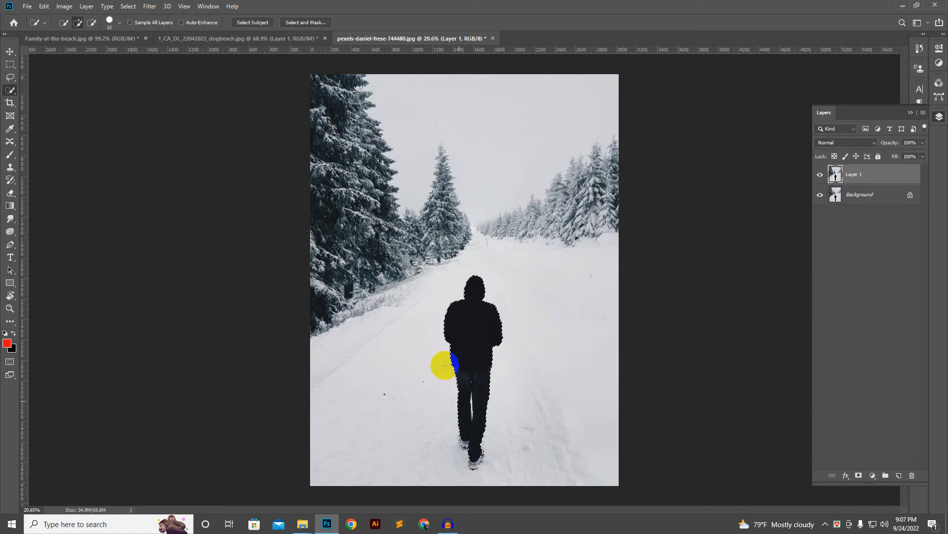
{"action": "scroll", "coordinate": [468, 343], "scroll_direction": "up", "scroll_amount": 3}
{"action": "scroll", "coordinate": [467, 344], "scroll_direction": "down", "scroll_amount": 2}
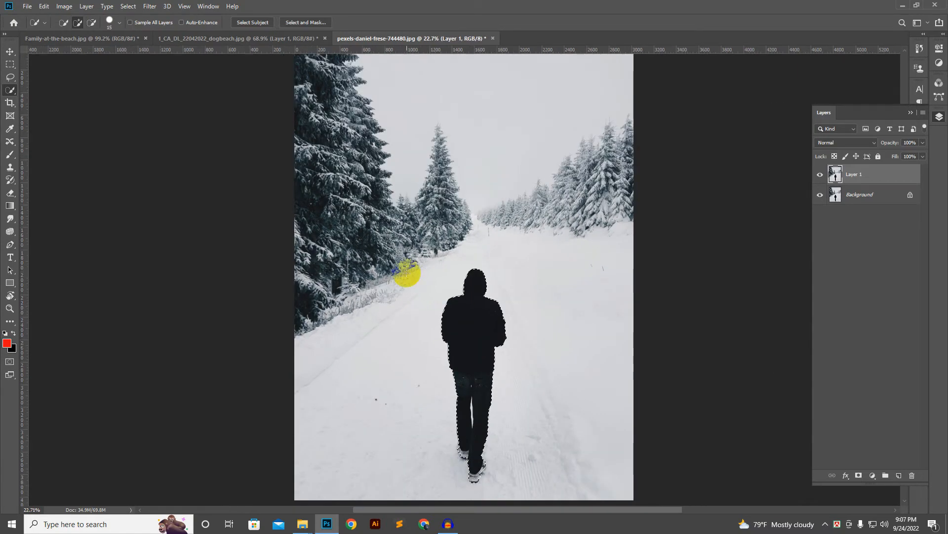
Expand the selection around the walking man by 15 pixels, applying the effect at canvas bounds.
{"action": "left_click", "coordinate": [10, 146]}
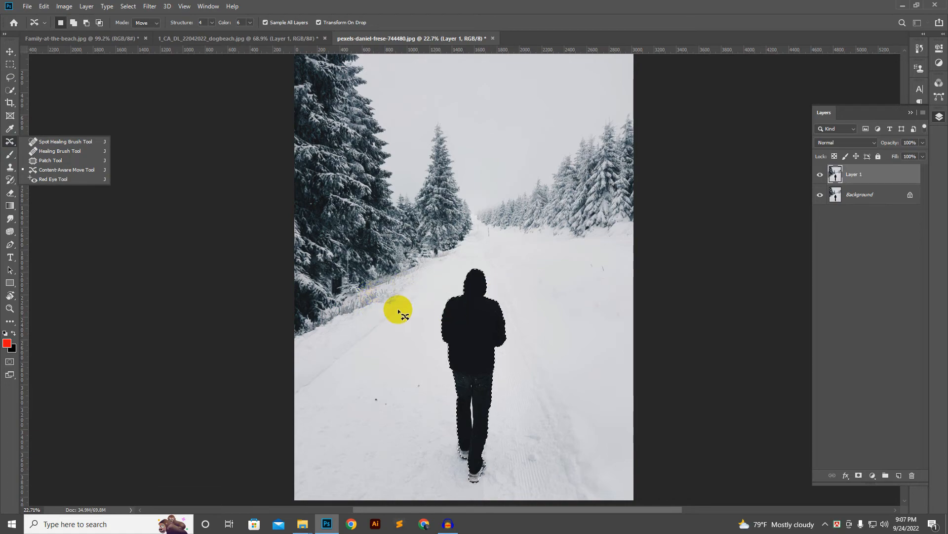
{"action": "left_click", "coordinate": [128, 7]}
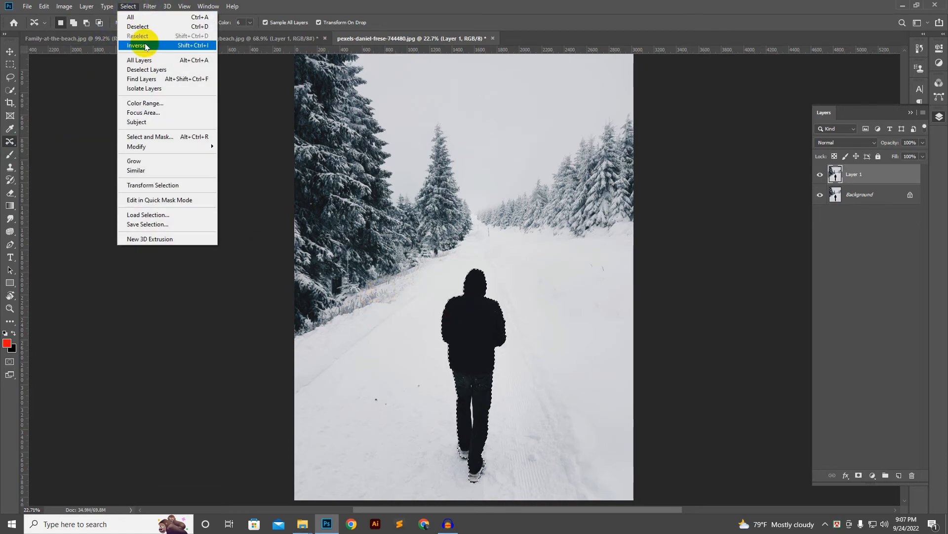
{"action": "mouse_move", "coordinate": [184, 146]}
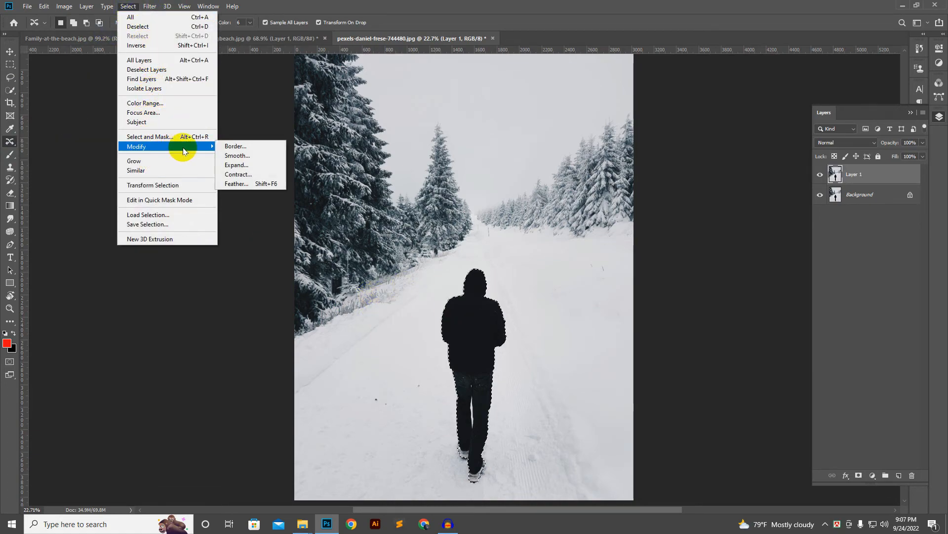
{"action": "left_click", "coordinate": [240, 165]}
{"action": "left_click", "coordinate": [520, 164]}
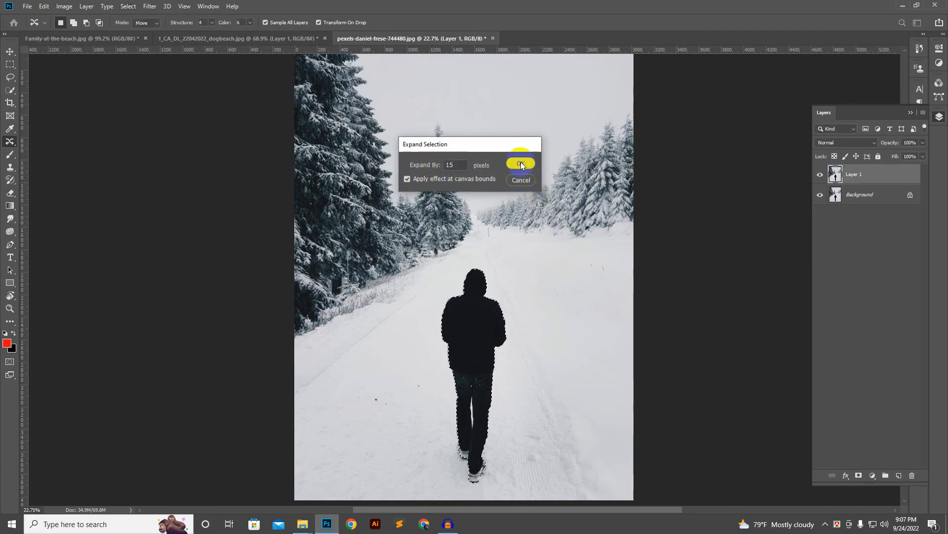
Use Content-Aware Move to relocate the selected man to the far end of the snowy path, scaled down to about a quarter of his size.
{"action": "right_click", "coordinate": [10, 142]}
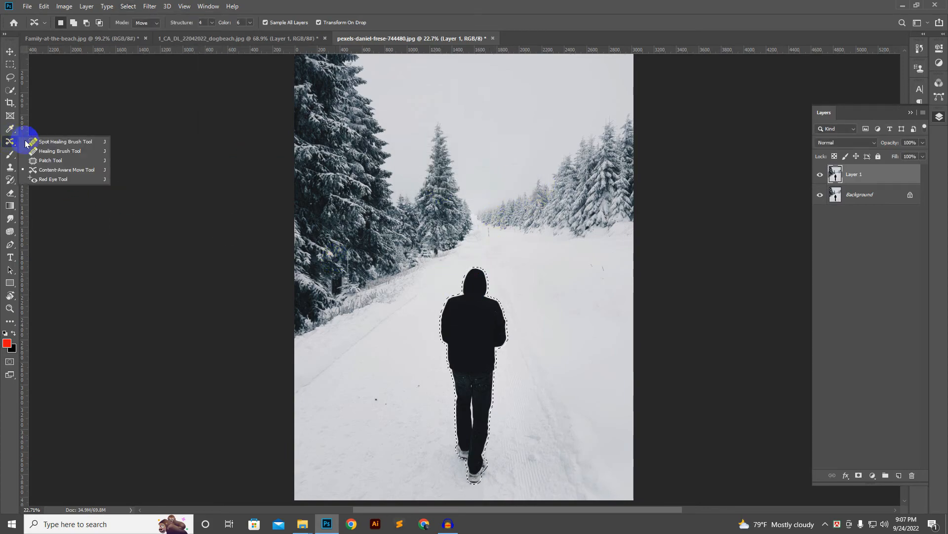
{"action": "left_click", "coordinate": [54, 169]}
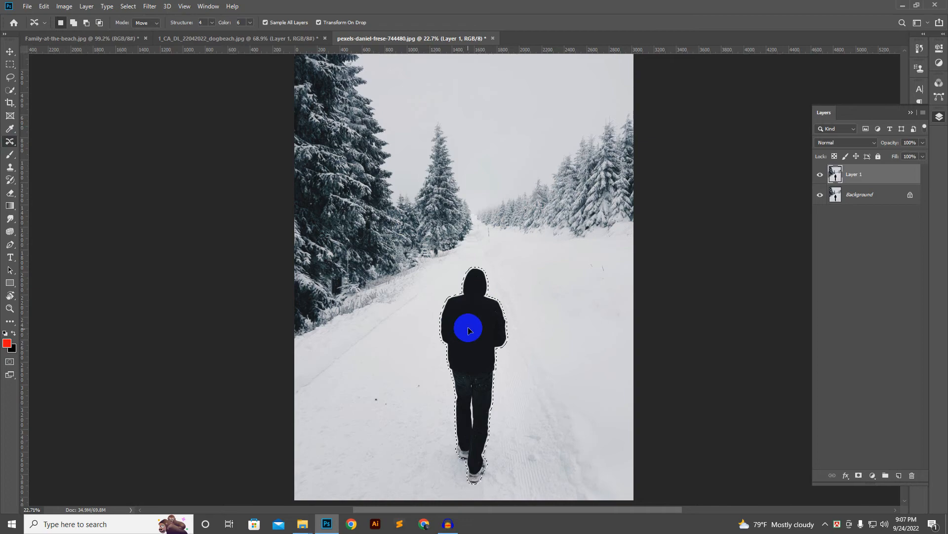
{"action": "left_click_drag", "start_coordinate": [469, 328], "coordinate": [477, 146]}
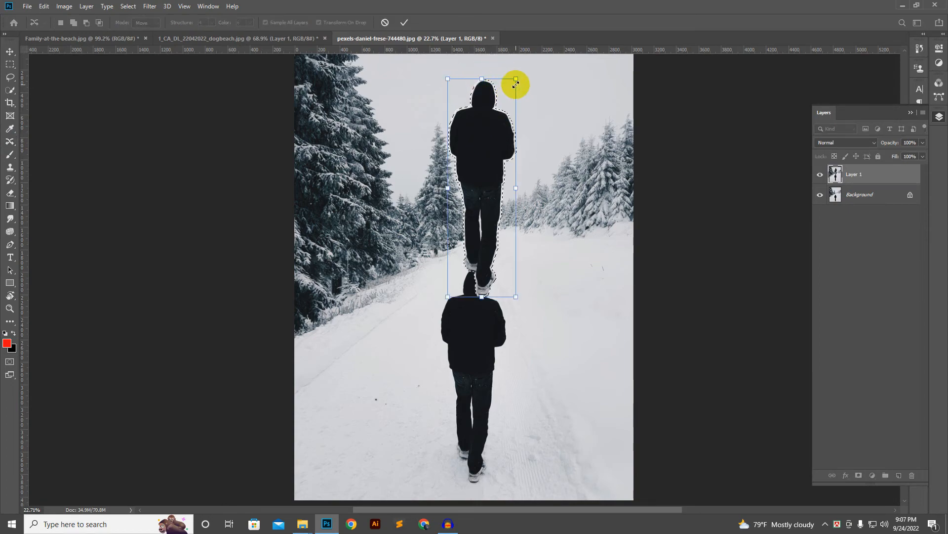
{"action": "left_click_drag", "start_coordinate": [517, 79], "coordinate": [483, 231]}
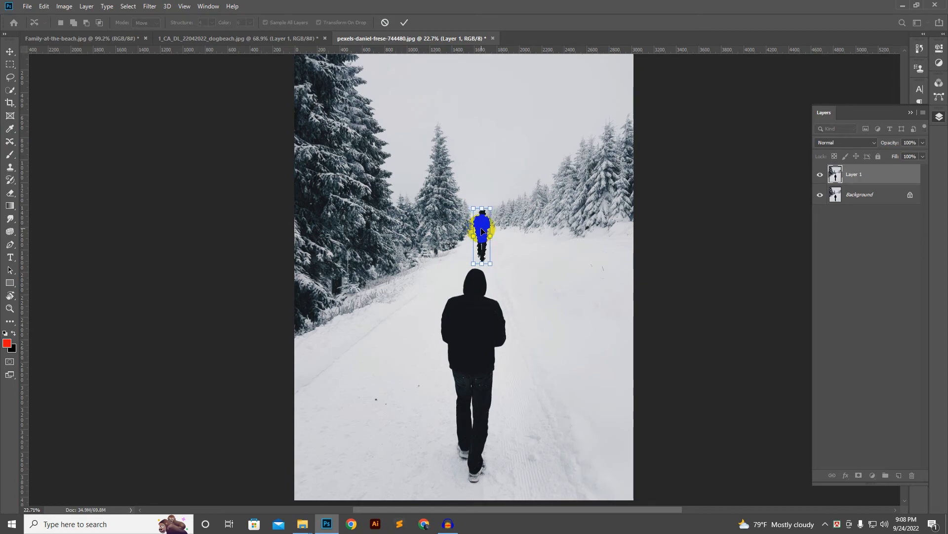
{"action": "key", "text": "Return"}
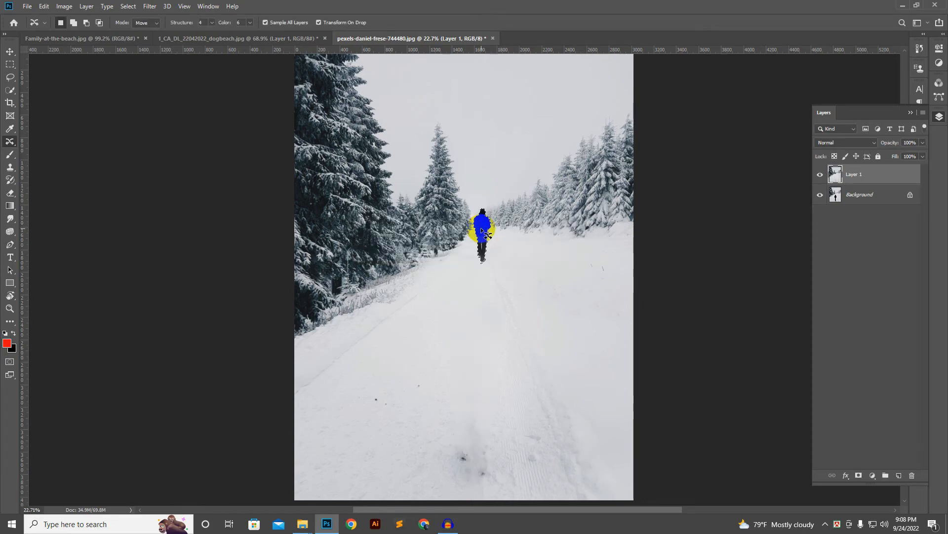
{"action": "scroll", "coordinate": [483, 264], "scroll_direction": "up", "scroll_amount": 1}
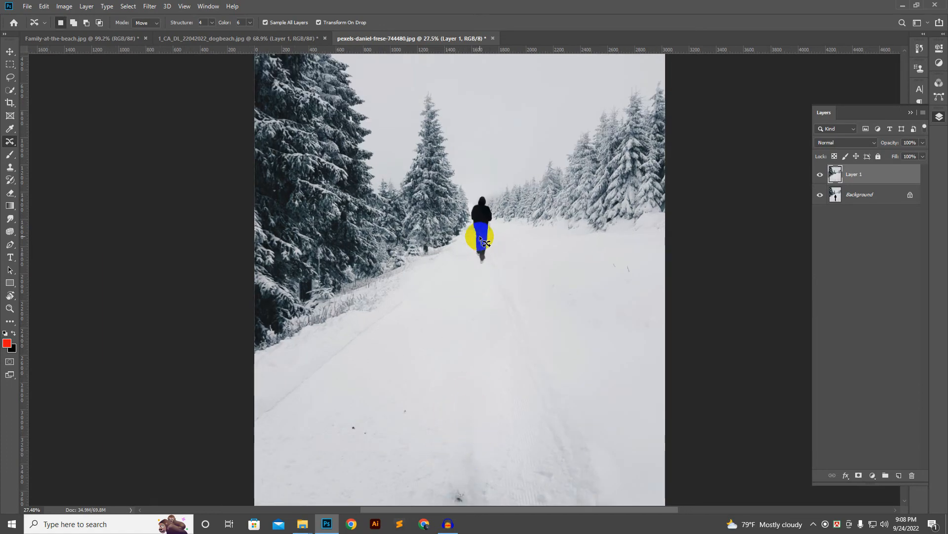
{"action": "scroll", "coordinate": [480, 235], "scroll_direction": "down", "scroll_amount": 2}
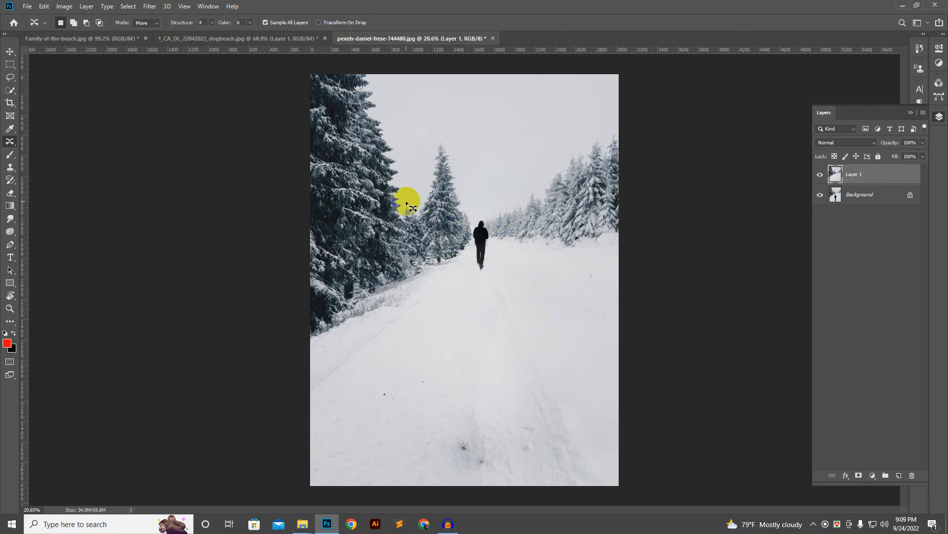
Turn on Transform On Drop for Content-Aware Move and check how the relocated man blends into the distant path.
{"action": "left_click", "coordinate": [318, 23]}
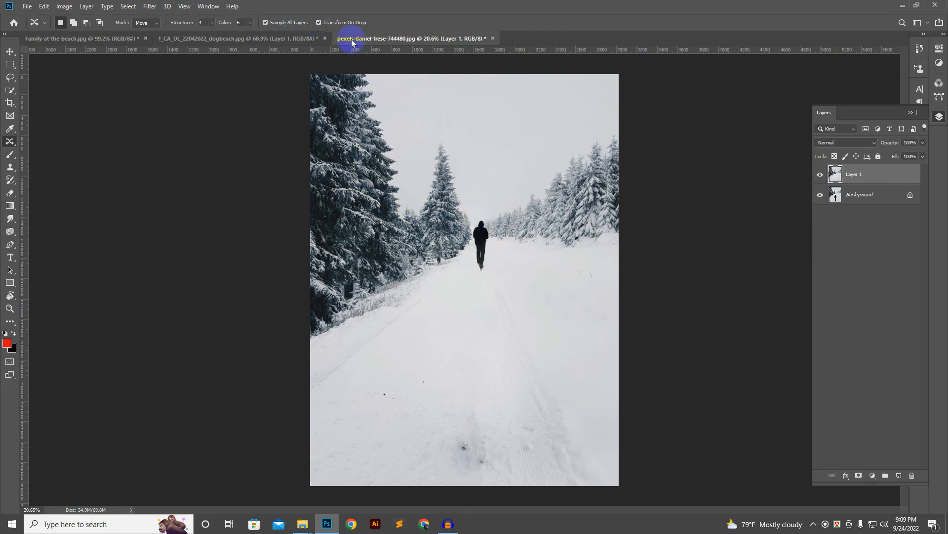
{"action": "mouse_move", "coordinate": [480, 265]}
{"action": "left_mouse_down"}
{"action": "mouse_move", "coordinate": [484, 232]}
{"action": "mouse_move", "coordinate": [483, 260]}
{"action": "left_mouse_up"}
{"action": "scroll", "coordinate": [484, 257], "scroll_direction": "up", "scroll_amount": 3}
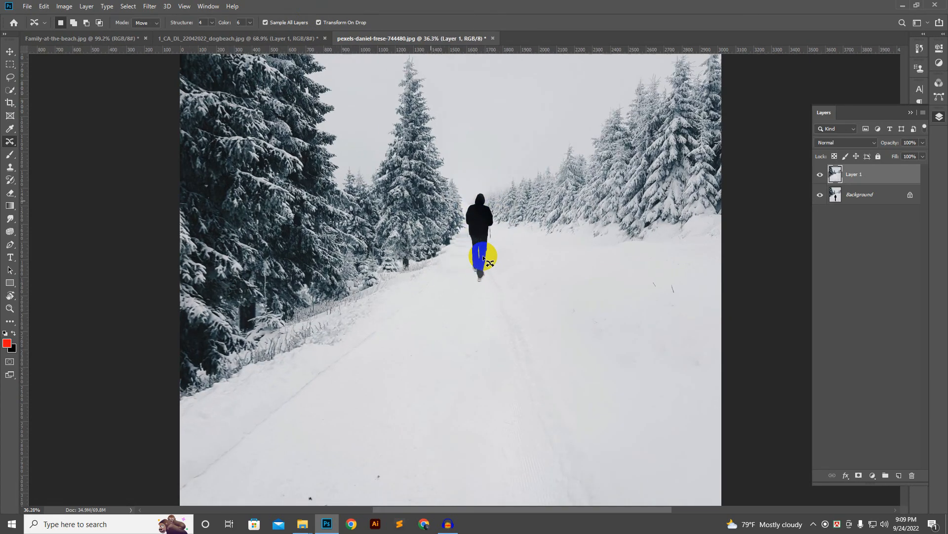
{"action": "scroll", "coordinate": [484, 258], "scroll_direction": "down", "scroll_amount": 3}
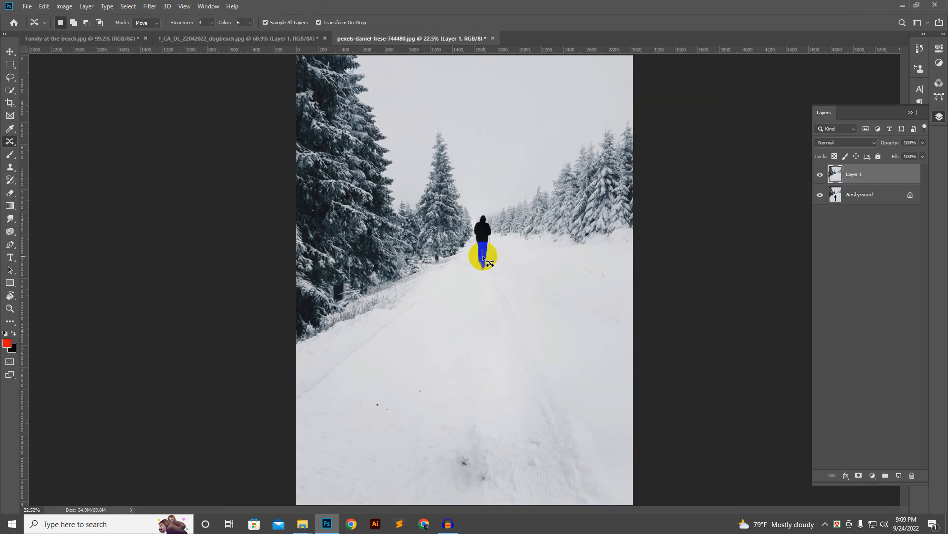
{"action": "scroll", "coordinate": [484, 258], "scroll_direction": "down", "scroll_amount": 1}
{"action": "scroll", "coordinate": [484, 257], "scroll_direction": "up", "scroll_amount": 1}
{"action": "scroll", "coordinate": [484, 258], "scroll_direction": "down", "scroll_amount": 1}
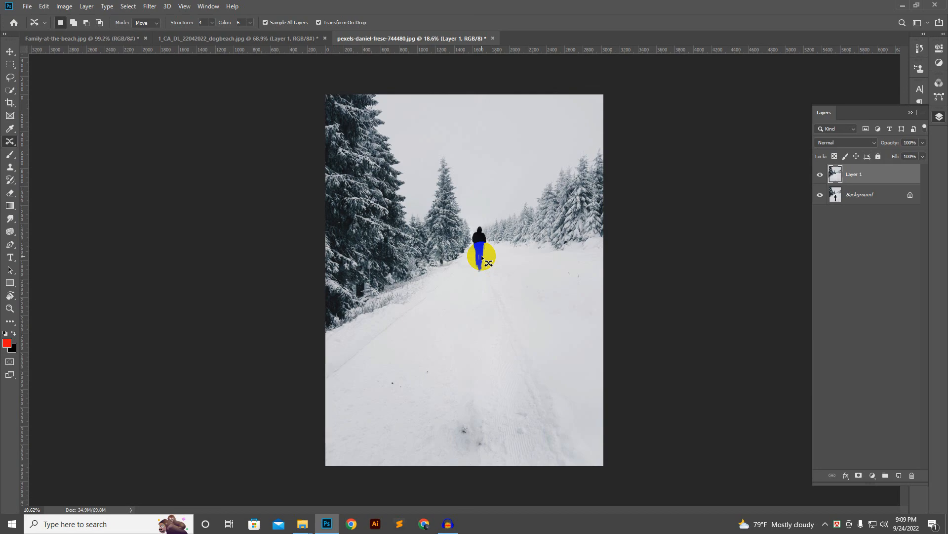
{"action": "scroll", "coordinate": [481, 256], "scroll_direction": "up", "scroll_amount": 2}
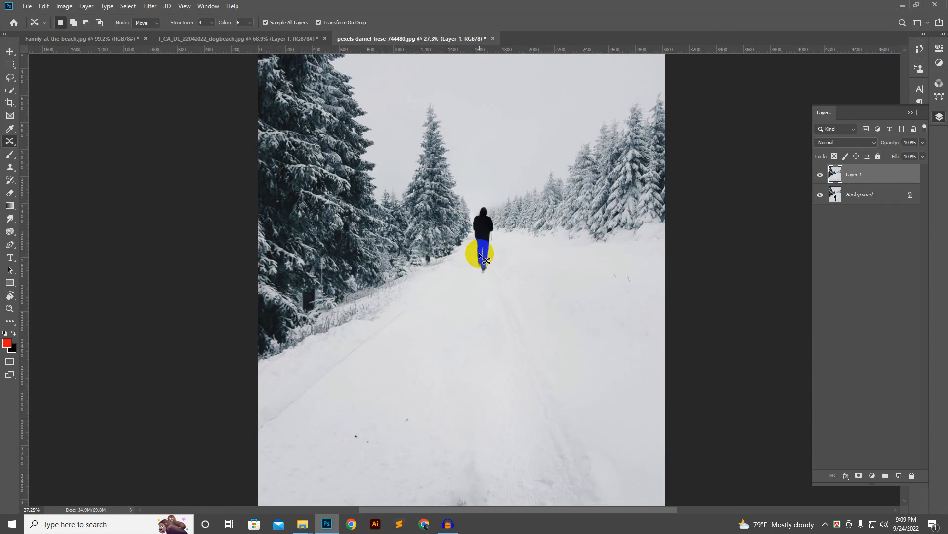
{"action": "scroll", "coordinate": [480, 256], "scroll_direction": "down", "scroll_amount": 1}
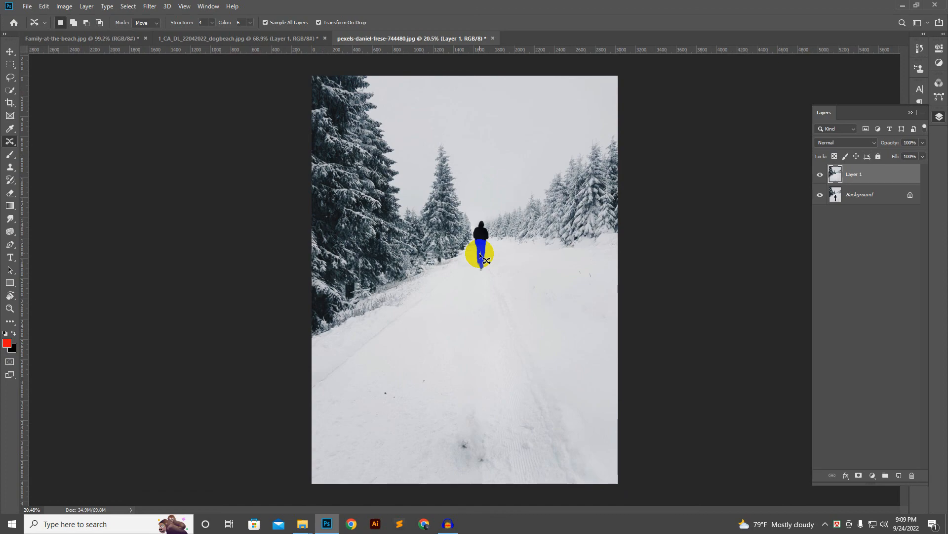